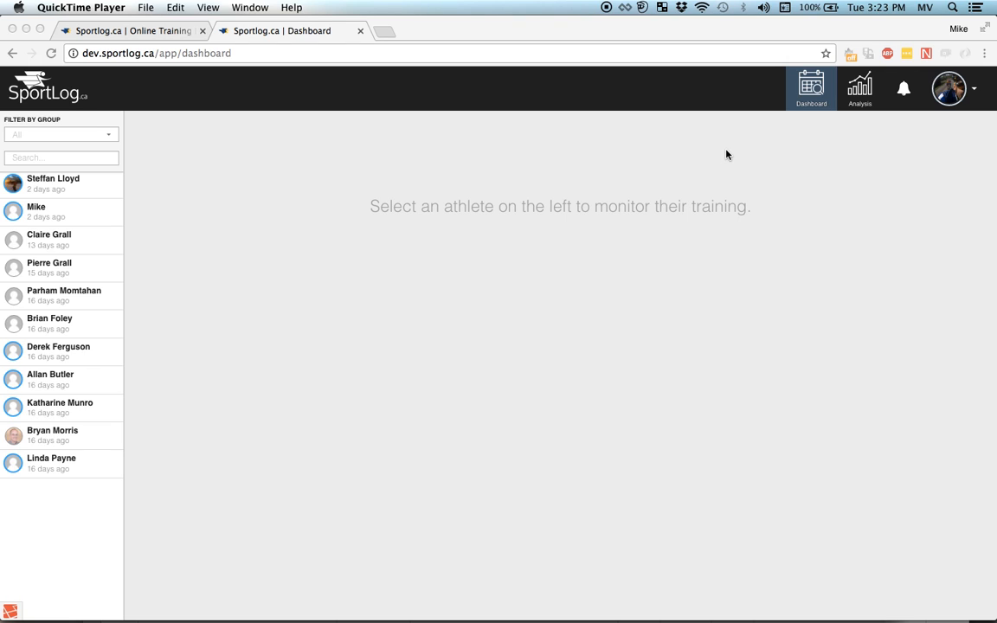
# - Go to Your Settings from the profile menu and open the Groups & Coaches page
pyautogui.click(975, 92)
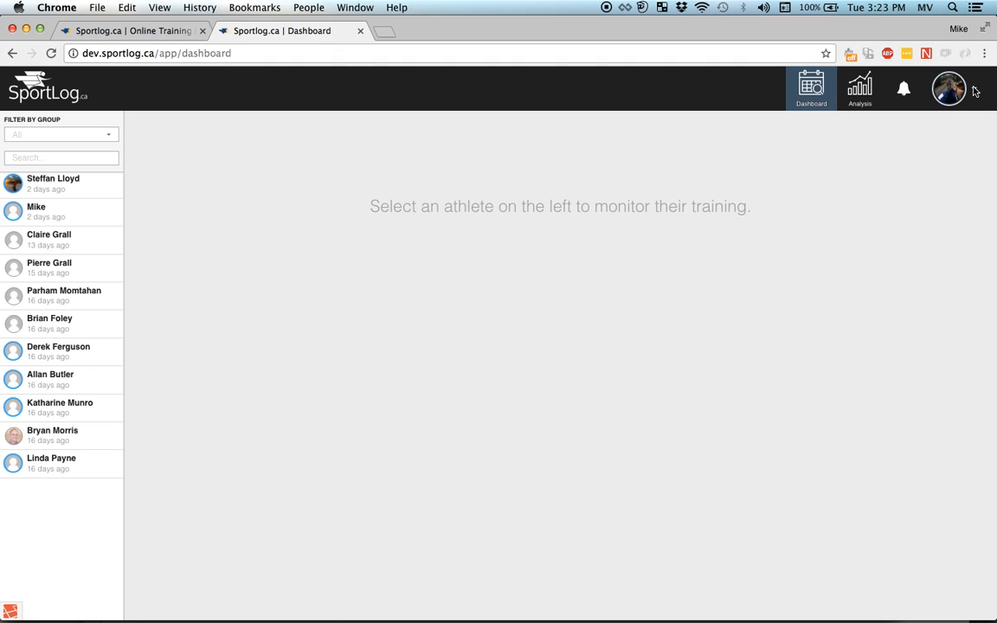
pyautogui.click(975, 93)
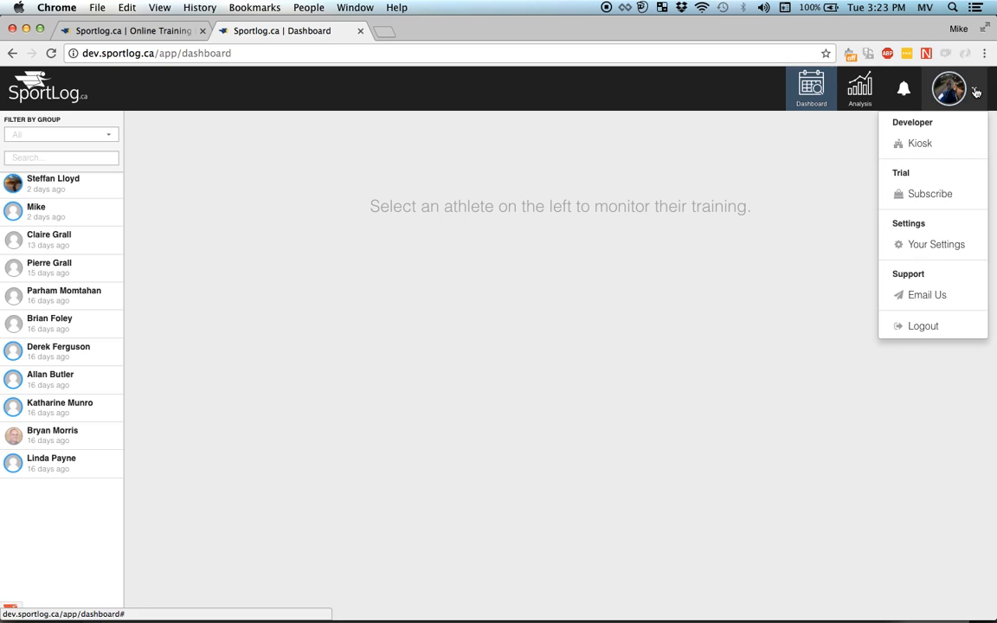
pyautogui.click(935, 245)
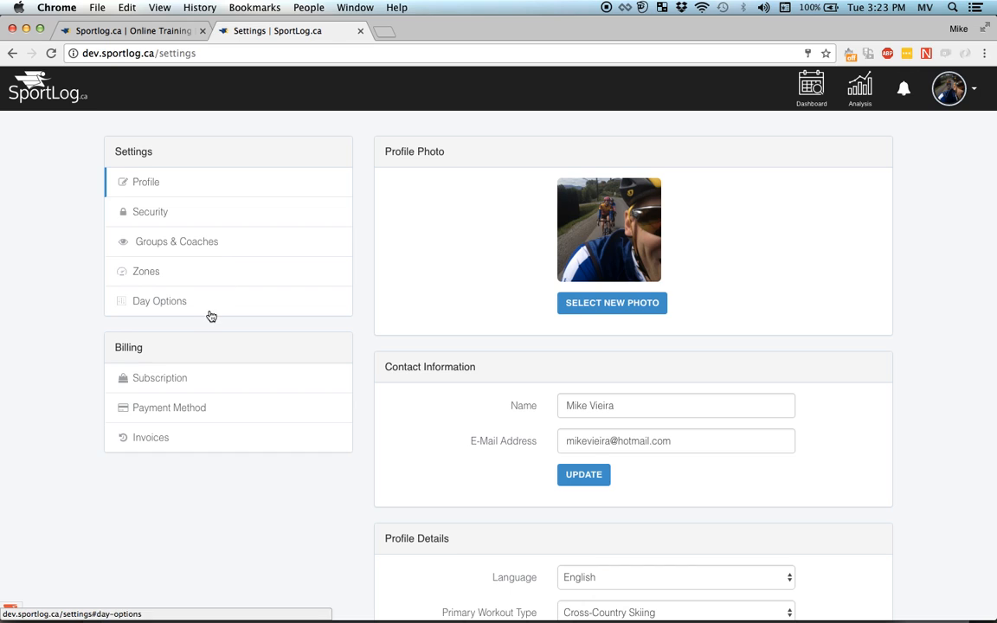
pyautogui.click(242, 249)
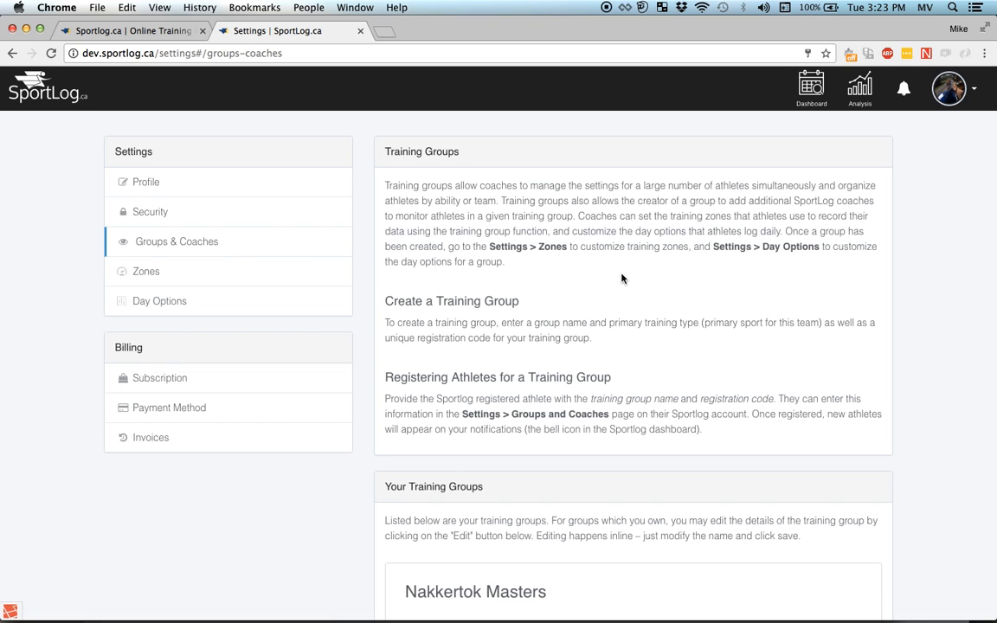
pyautogui.scroll(-3, 622, 274)
pyautogui.scroll(-2, 621, 275)
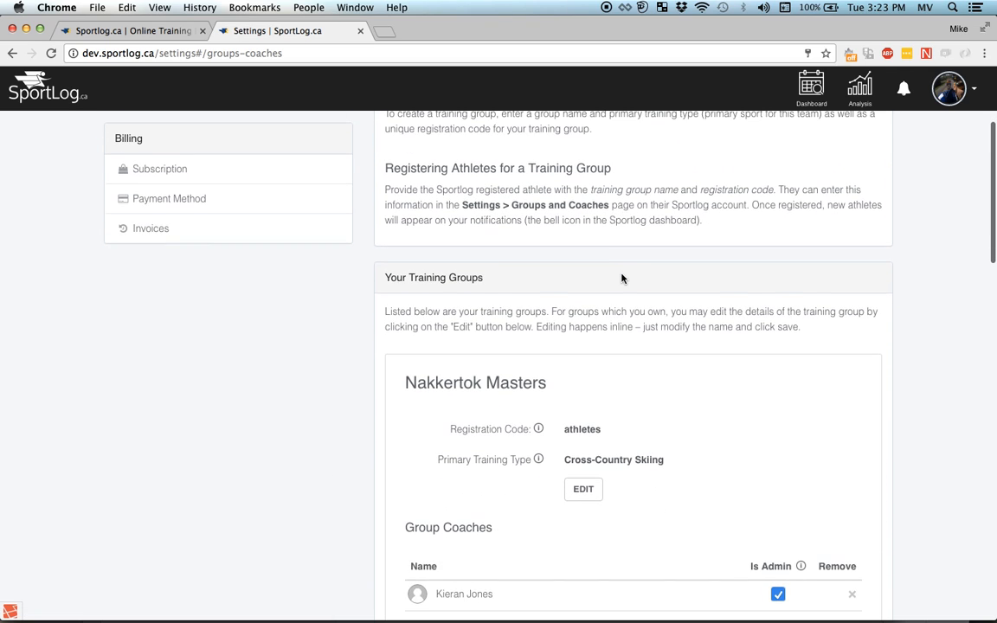
pyautogui.scroll(-2, 622, 277)
pyautogui.scroll(-10, 488, 328)
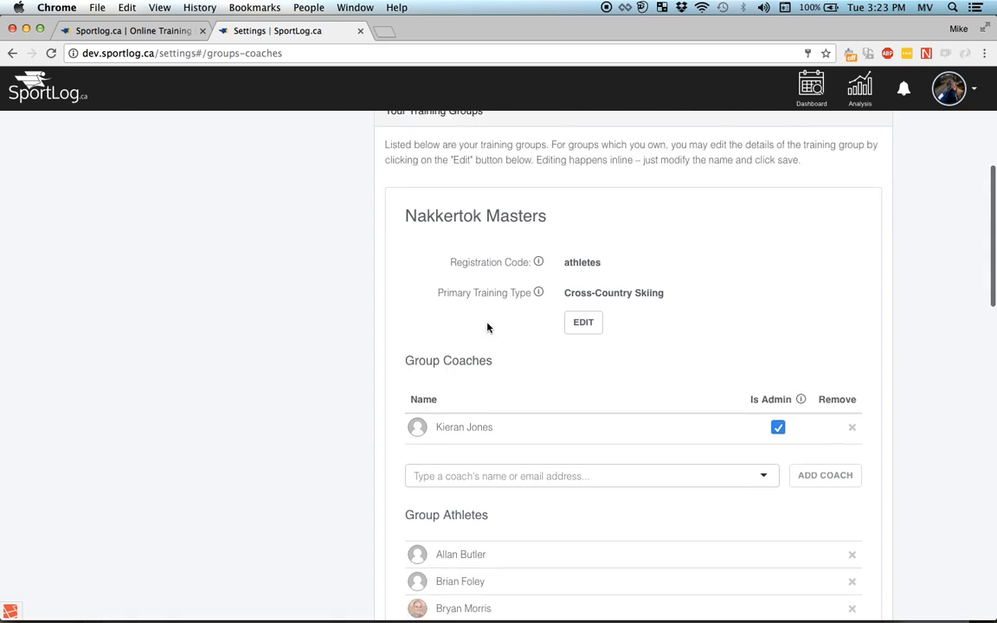
pyautogui.scroll(-2, 475, 363)
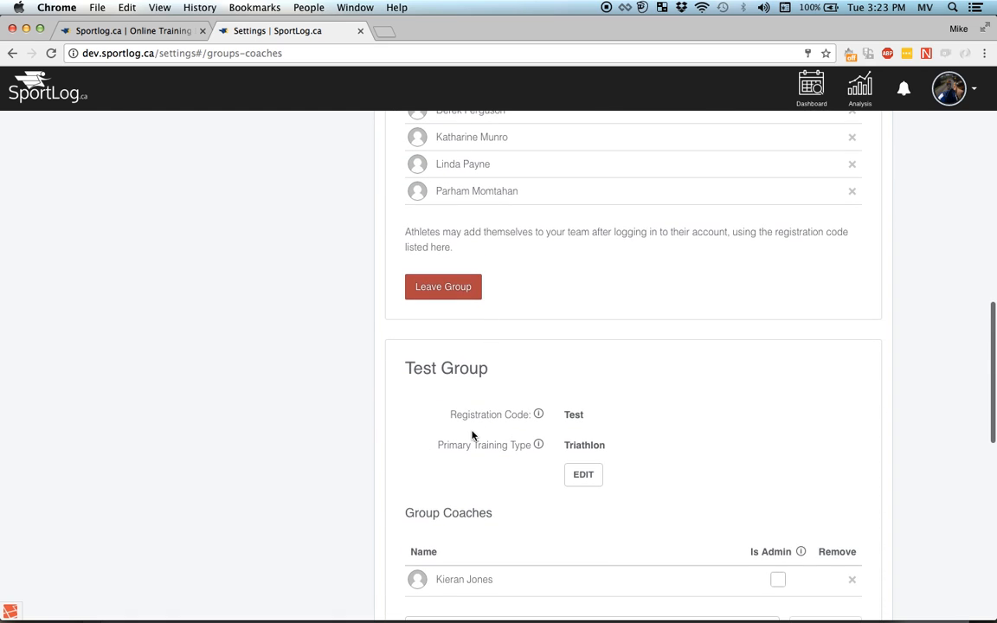
pyautogui.scroll(-4, 467, 424)
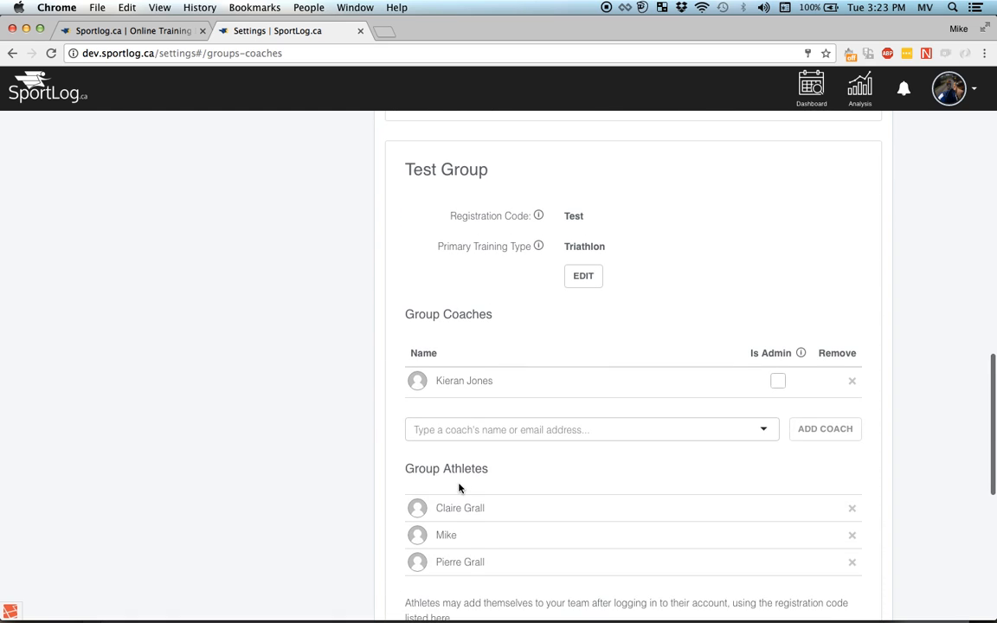
pyautogui.scroll(10, 458, 487)
pyautogui.scroll(2, 459, 488)
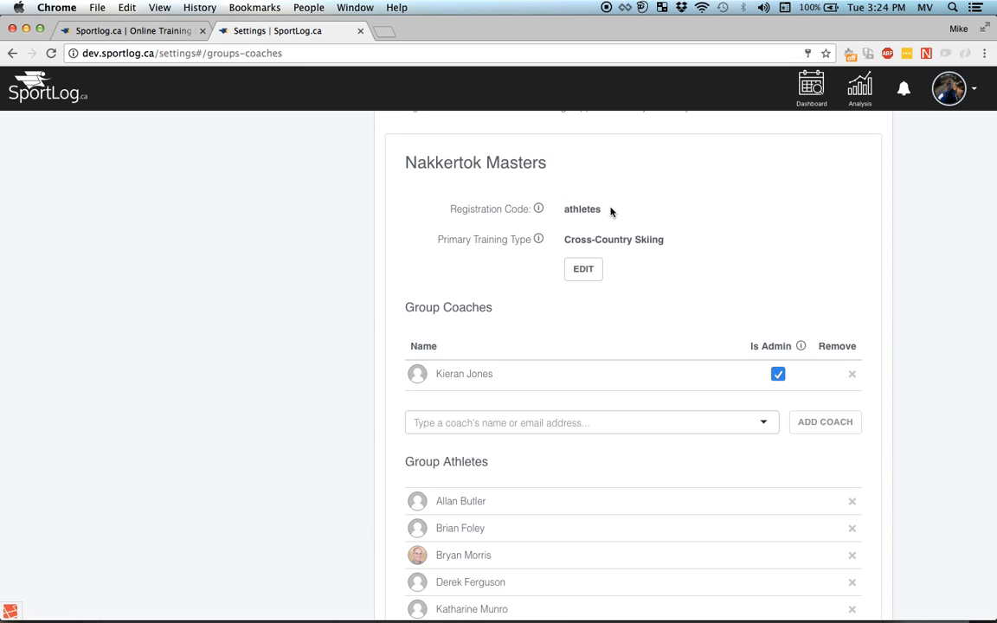
pyautogui.click(904, 89)
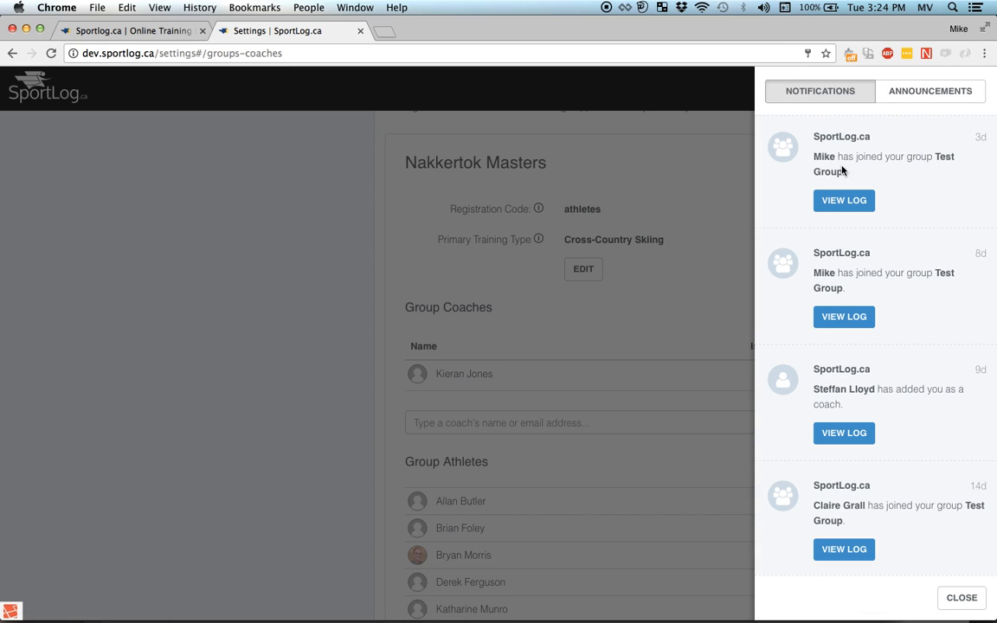
pyautogui.click(713, 184)
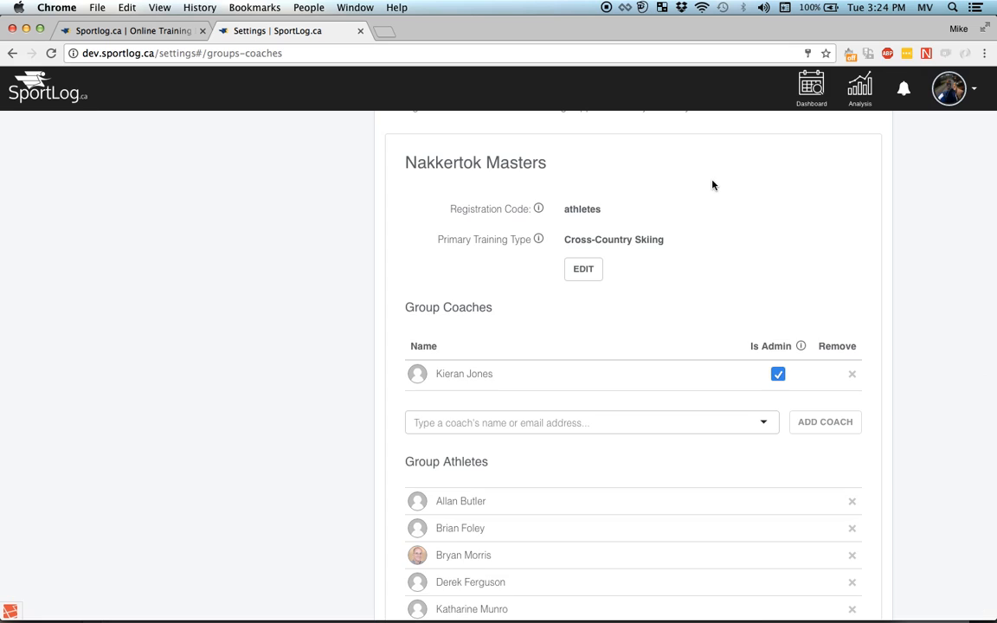
pyautogui.scroll(-15, 713, 184)
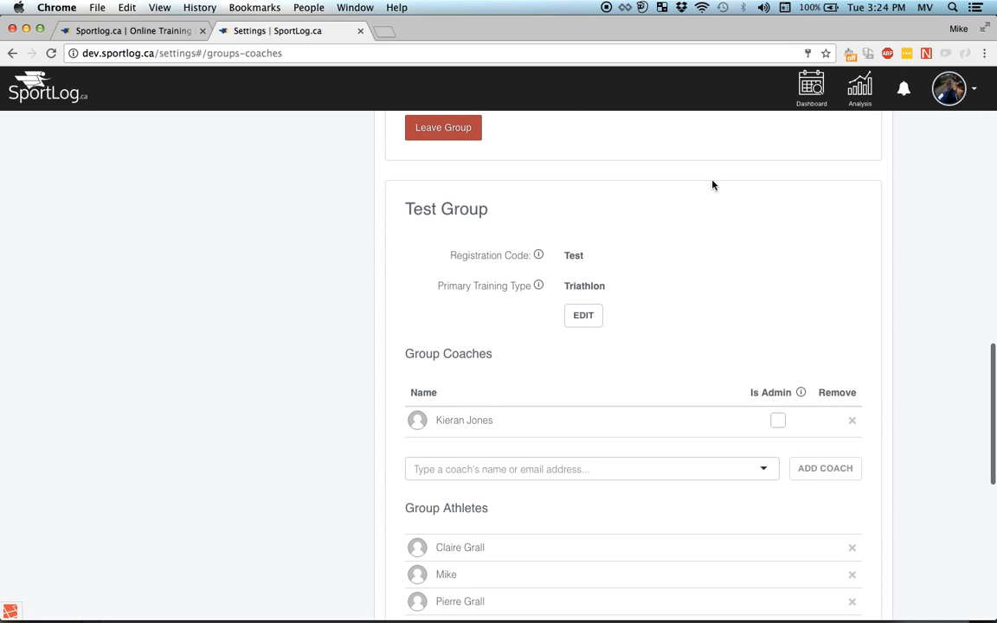
pyautogui.scroll(2, 588, 349)
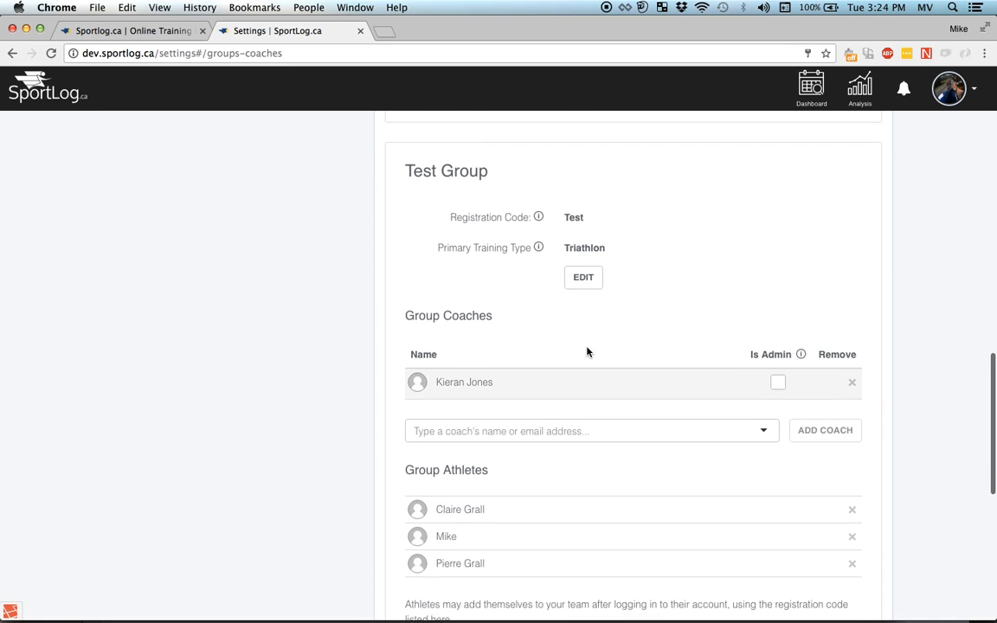
pyautogui.scroll(10, 587, 351)
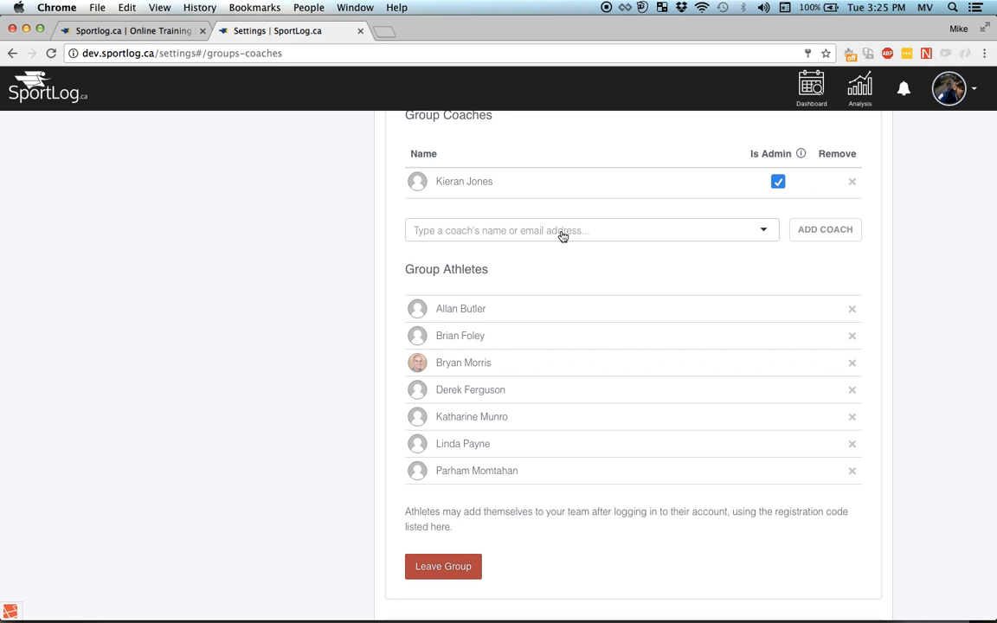
pyautogui.scroll(-15, 609, 351)
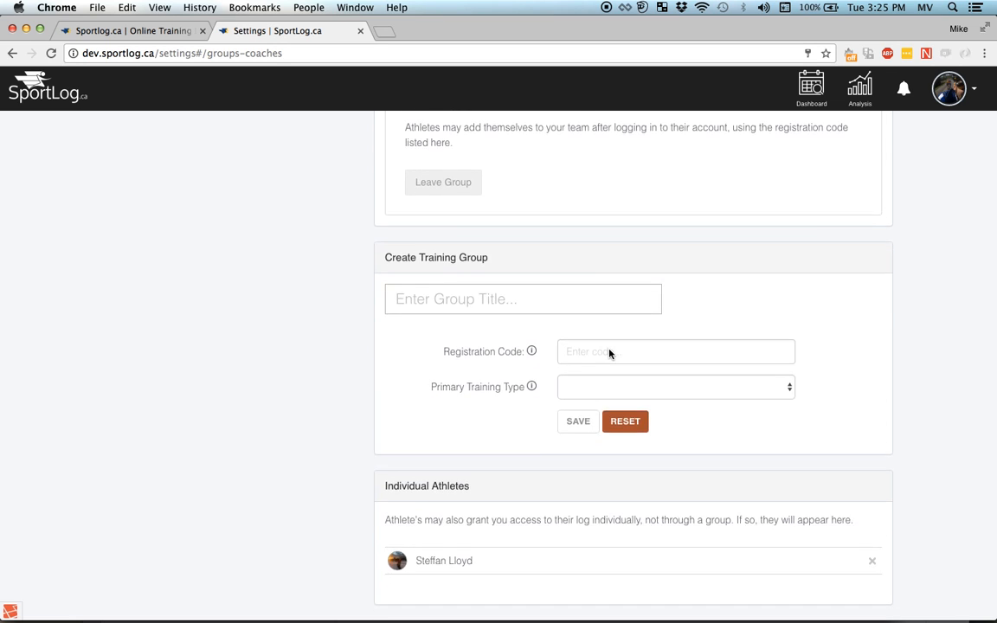
pyautogui.scroll(5, 610, 353)
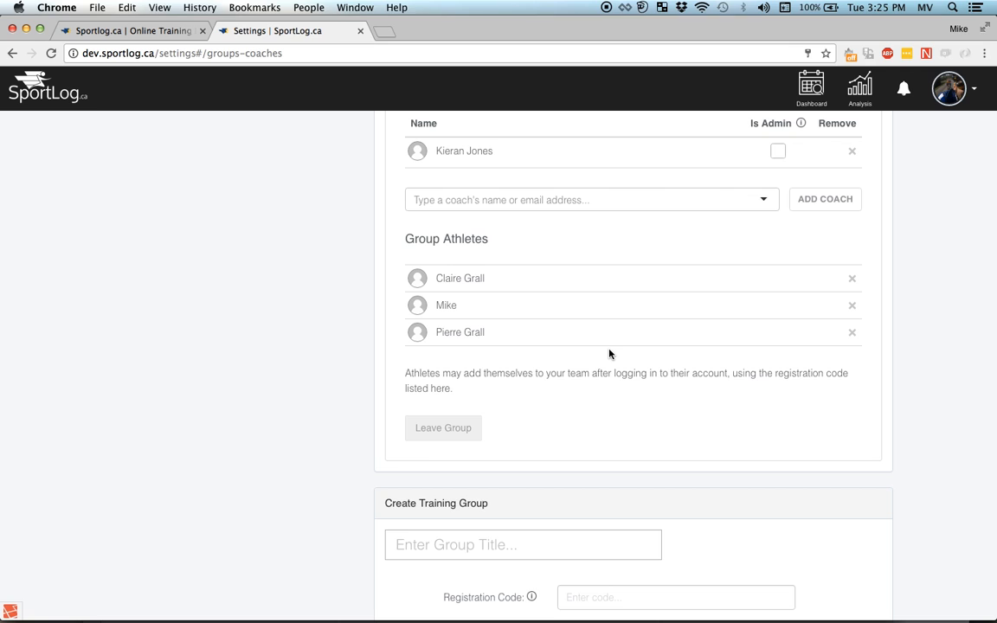
pyautogui.scroll(-3, 610, 353)
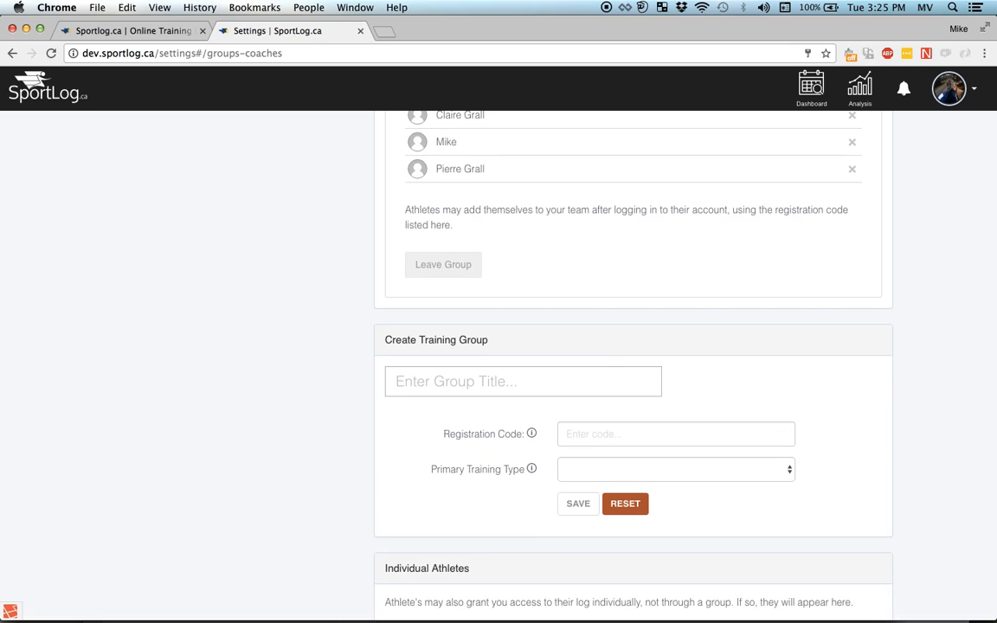
pyautogui.write('New group')
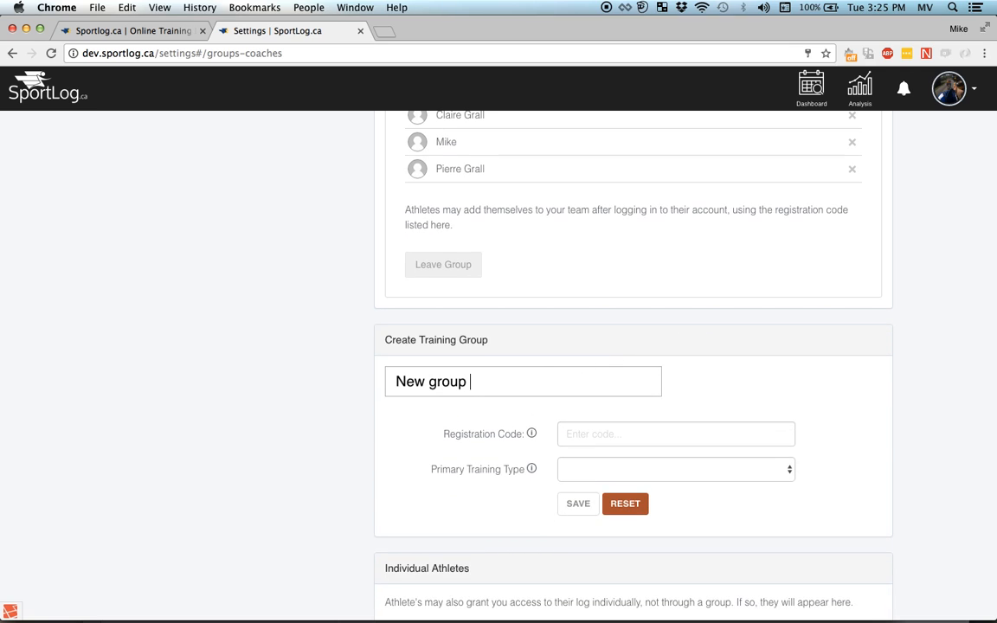
pyautogui.click(656, 431)
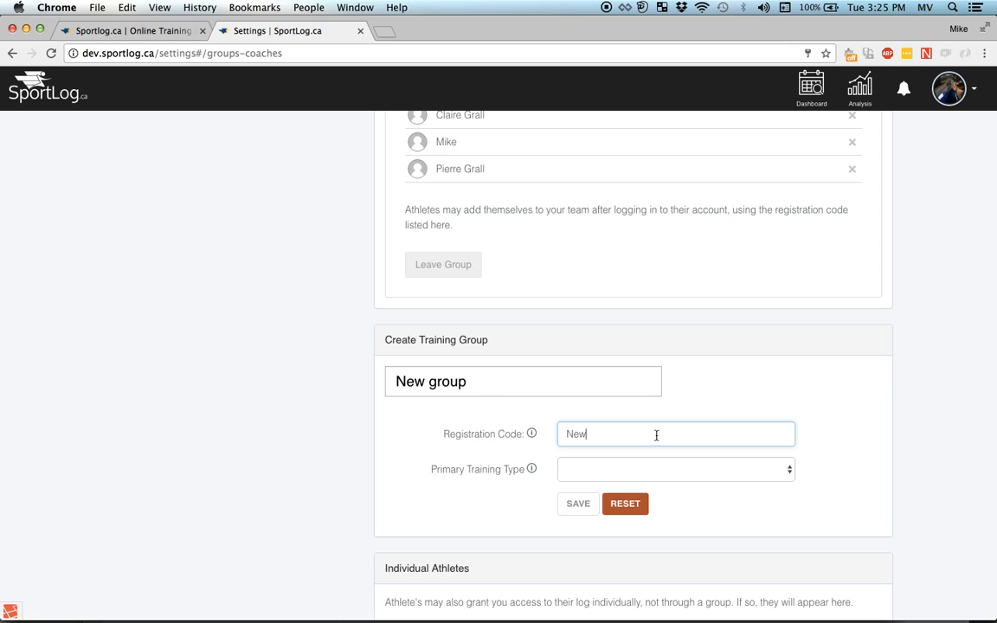
pyautogui.click(666, 470)
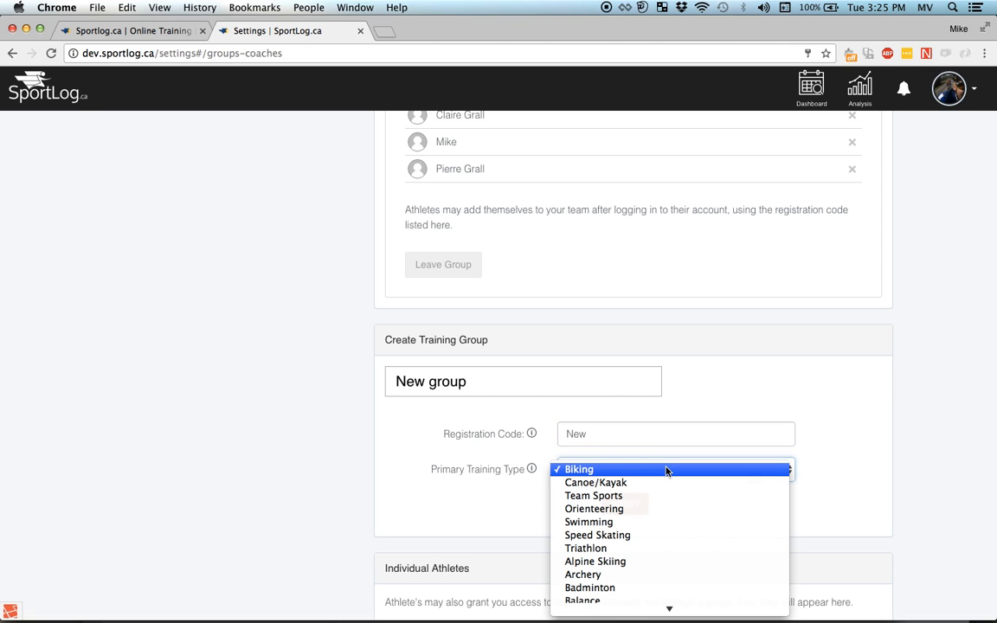
pyautogui.click(647, 523)
pyautogui.click(581, 506)
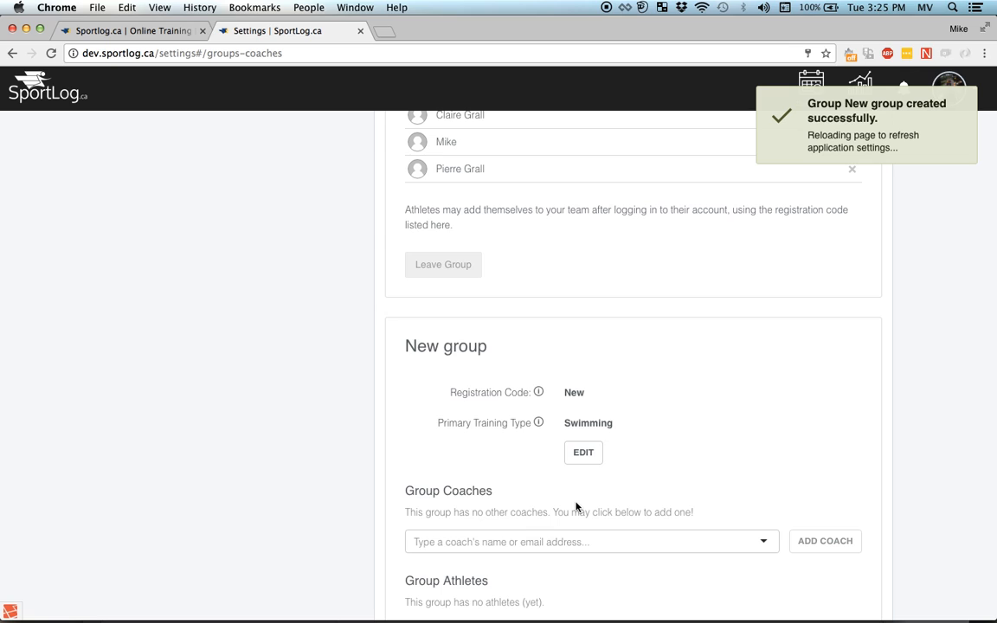
pyautogui.click(763, 540)
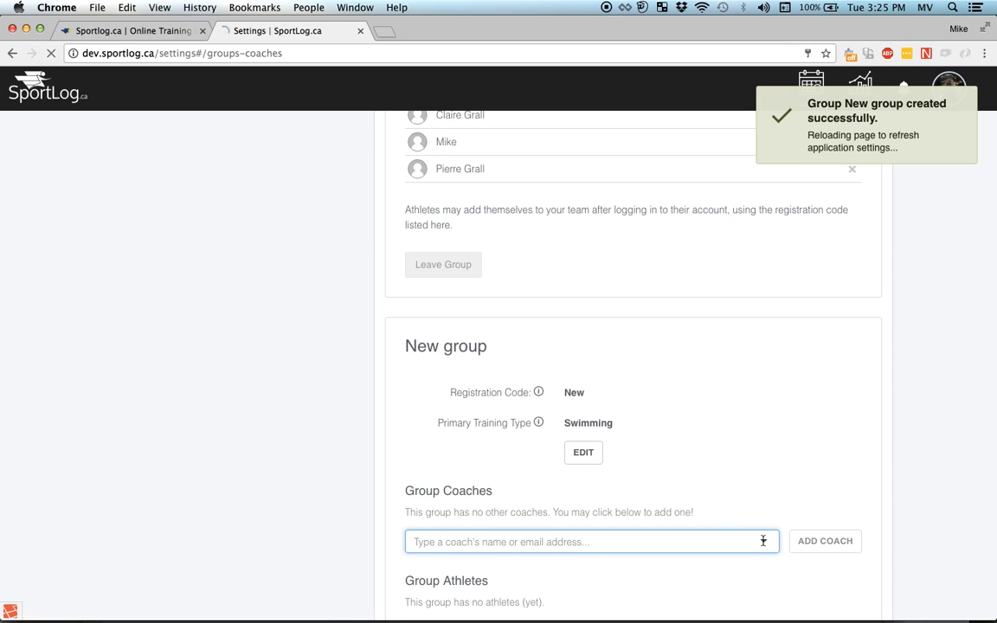
# - Find the coach by name, add them to New group, and tick Is Admin for them
pyautogui.write('Kal')
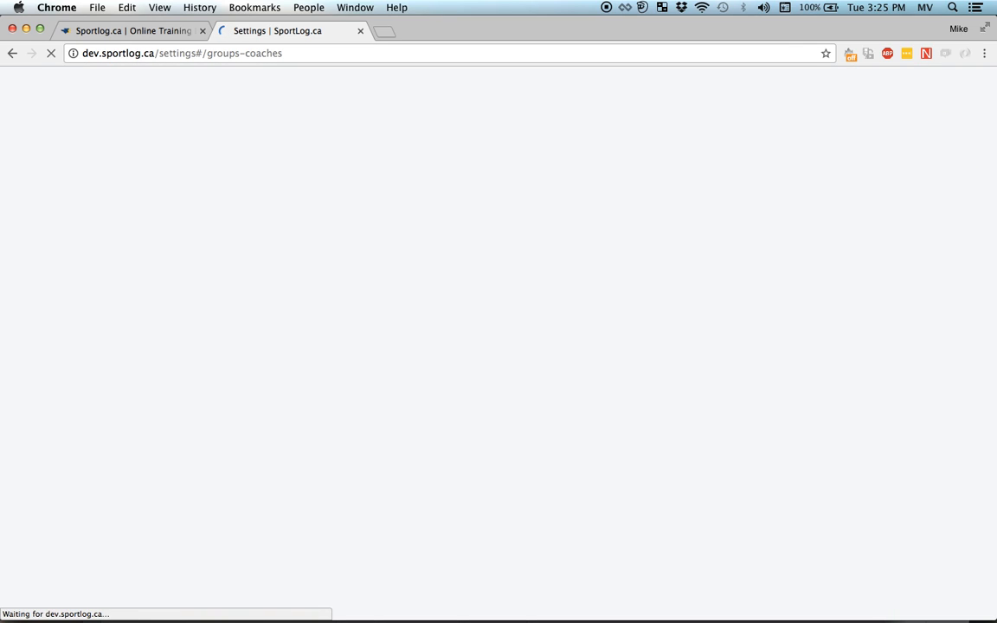
pyautogui.scroll(-3, 613, 491)
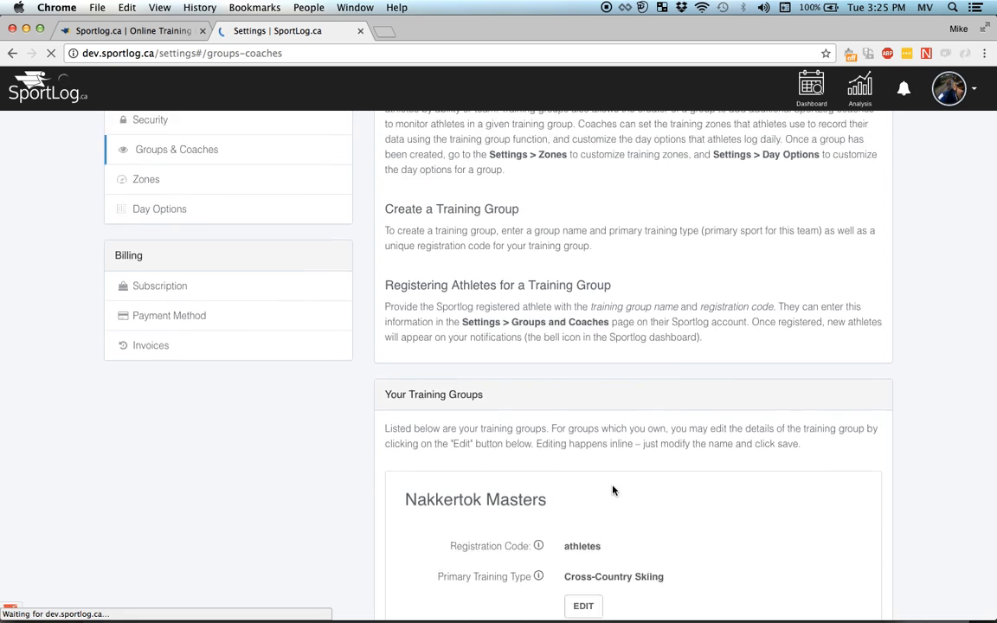
pyautogui.scroll(-15, 613, 491)
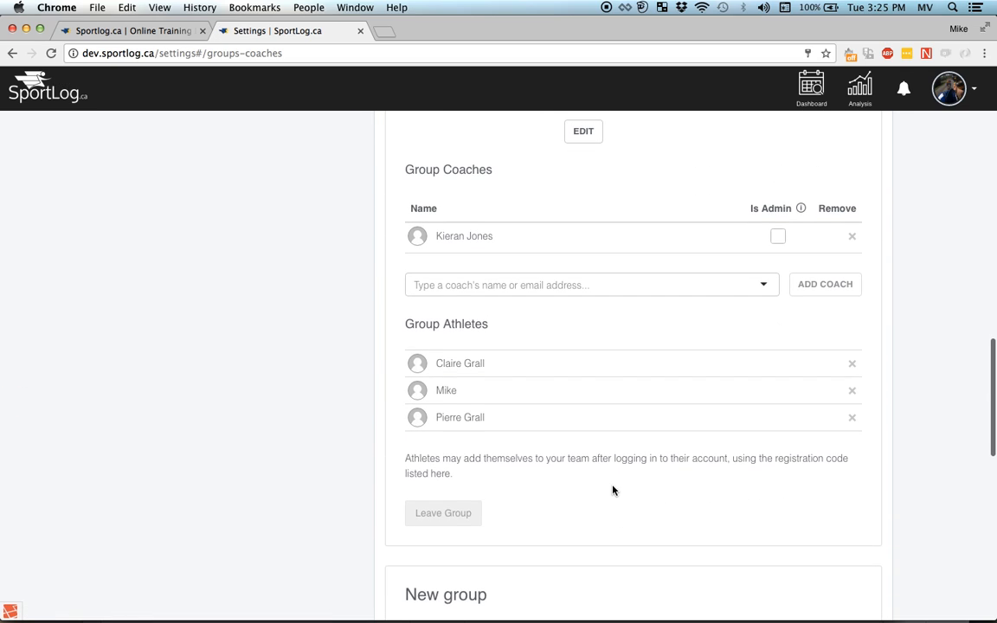
pyautogui.scroll(-7, 605, 469)
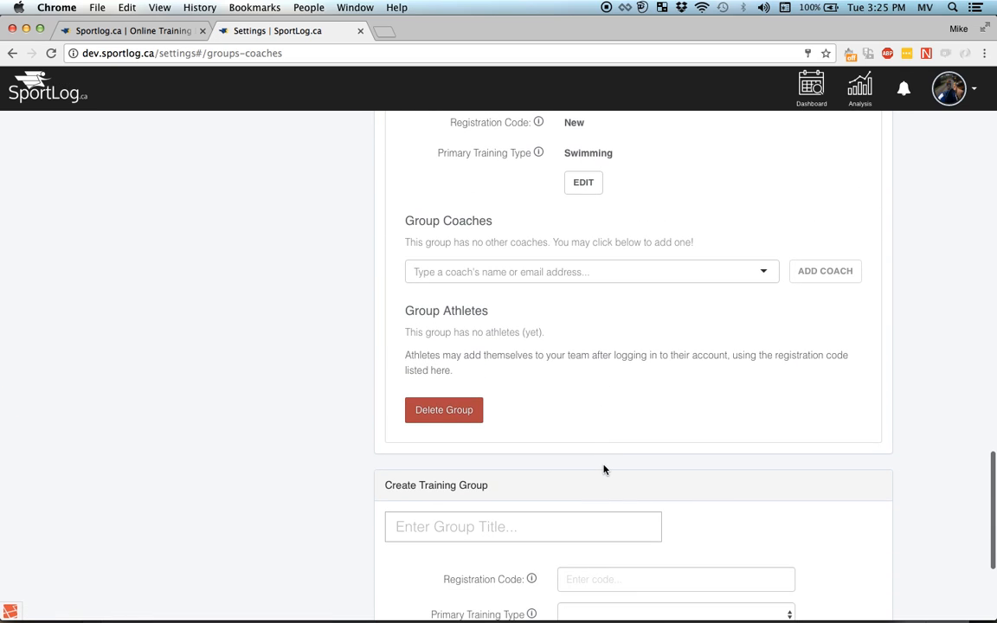
pyautogui.scroll(1, 590, 444)
pyautogui.click(567, 308)
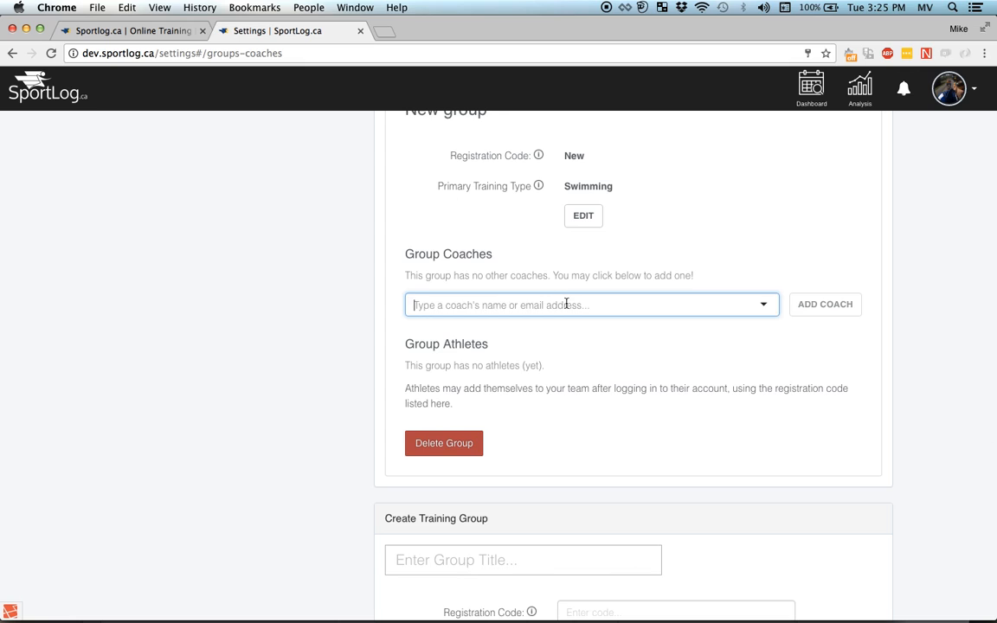
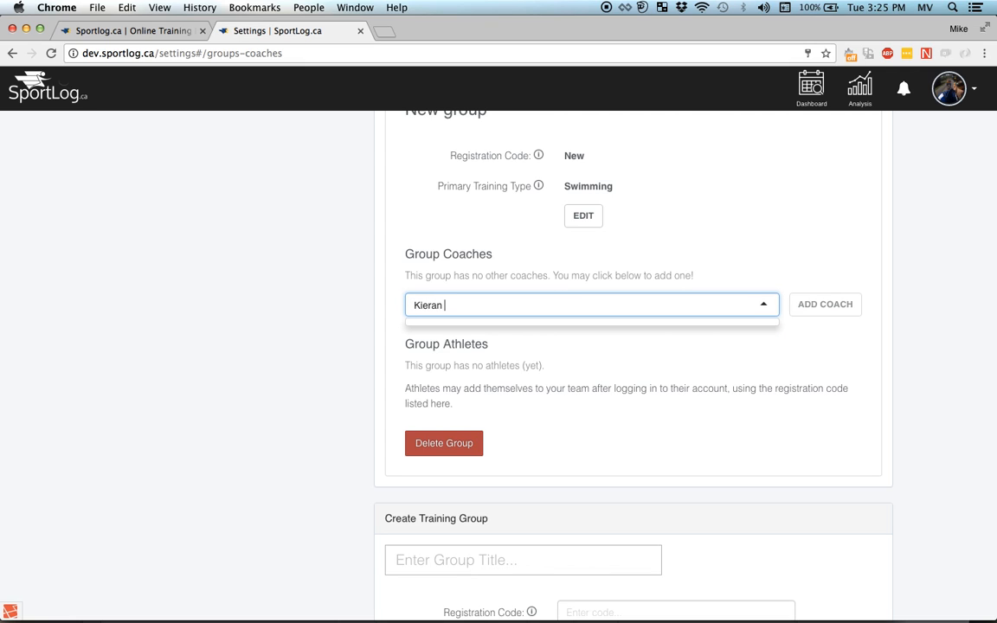
pyautogui.click(494, 334)
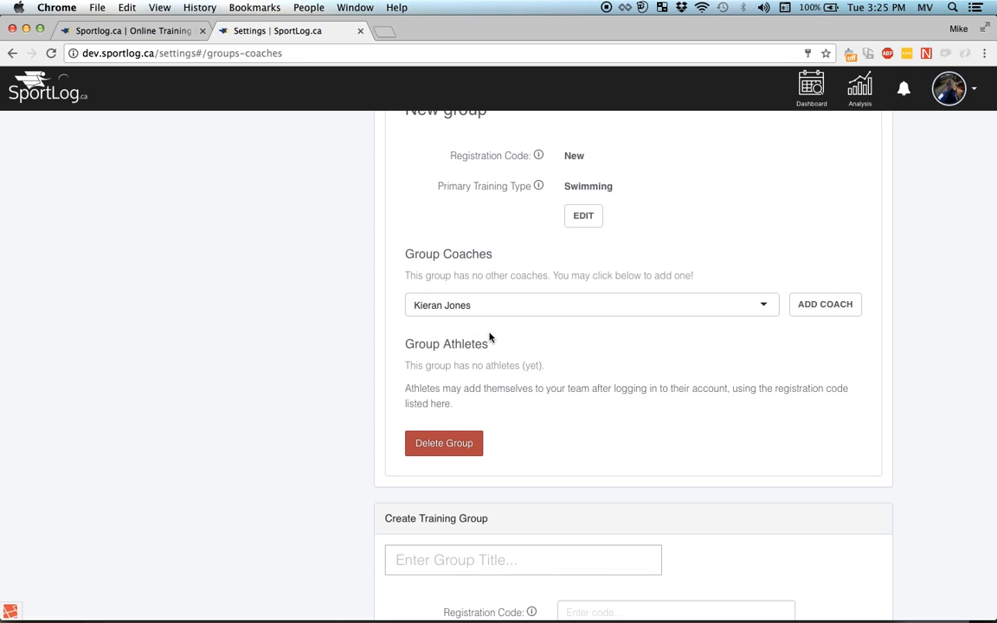
pyautogui.click(842, 304)
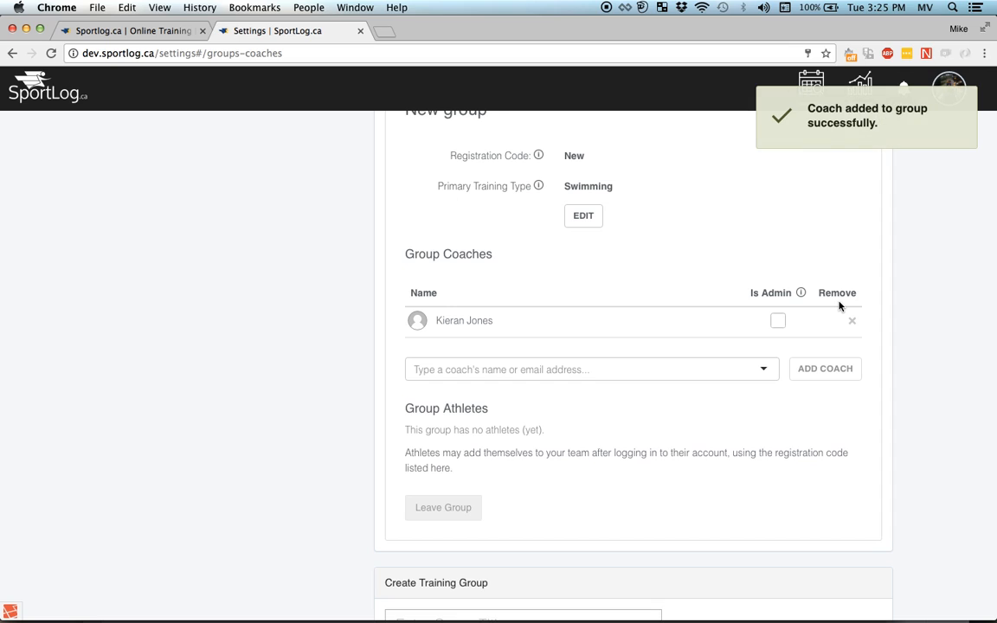
pyautogui.click(779, 323)
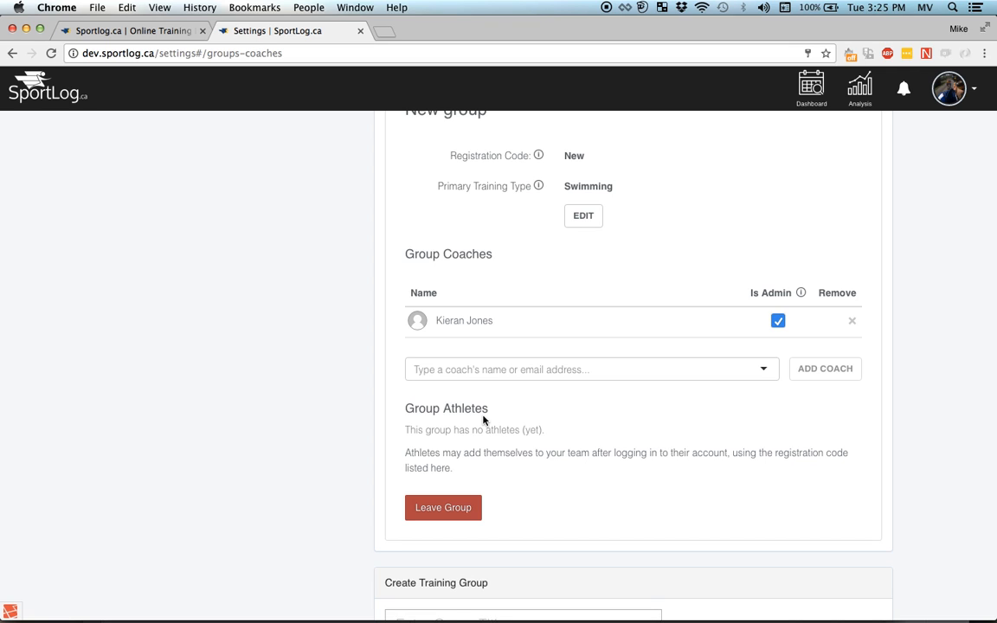
pyautogui.scroll(2, 483, 420)
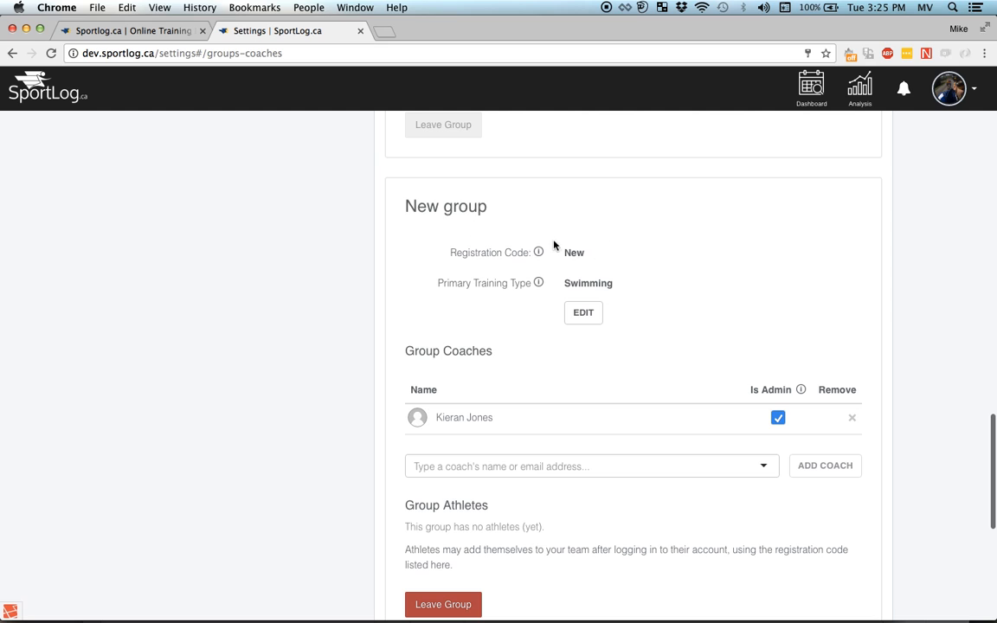
pyautogui.scroll(-5, 579, 277)
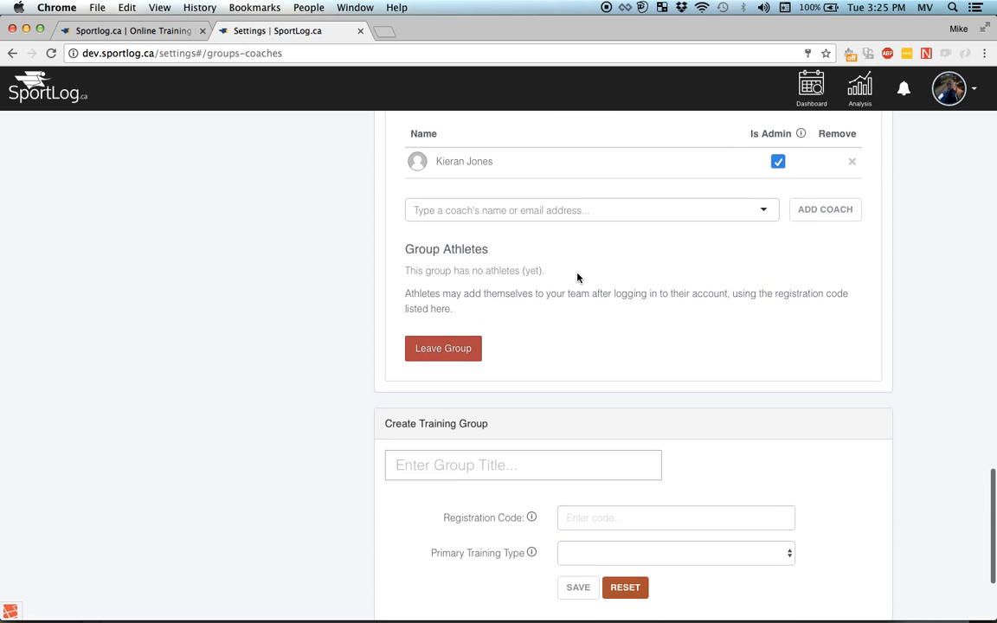
pyautogui.scroll(-3, 579, 277)
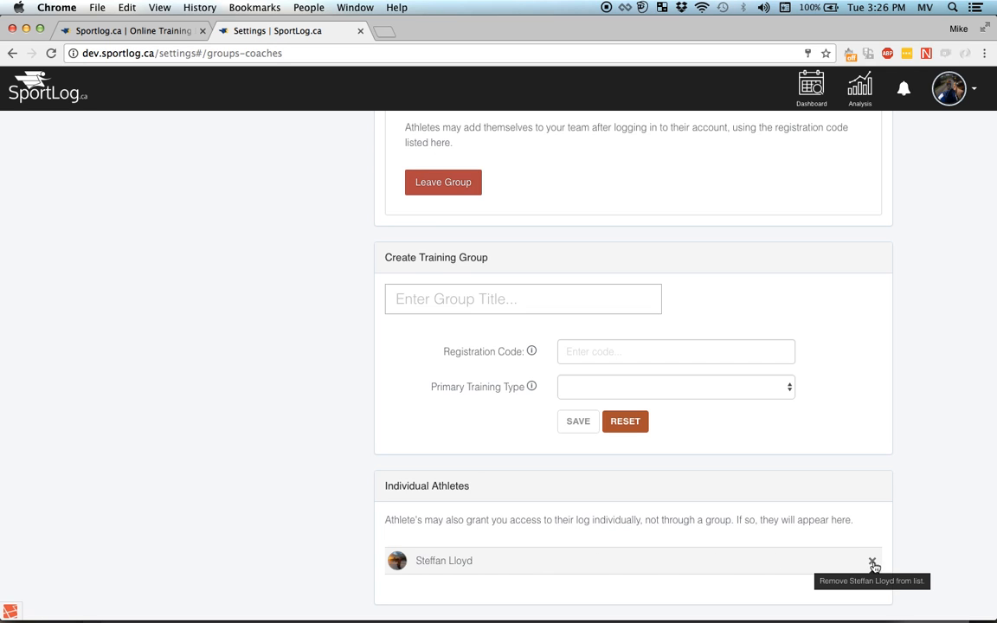
pyautogui.scroll(20, 806, 361)
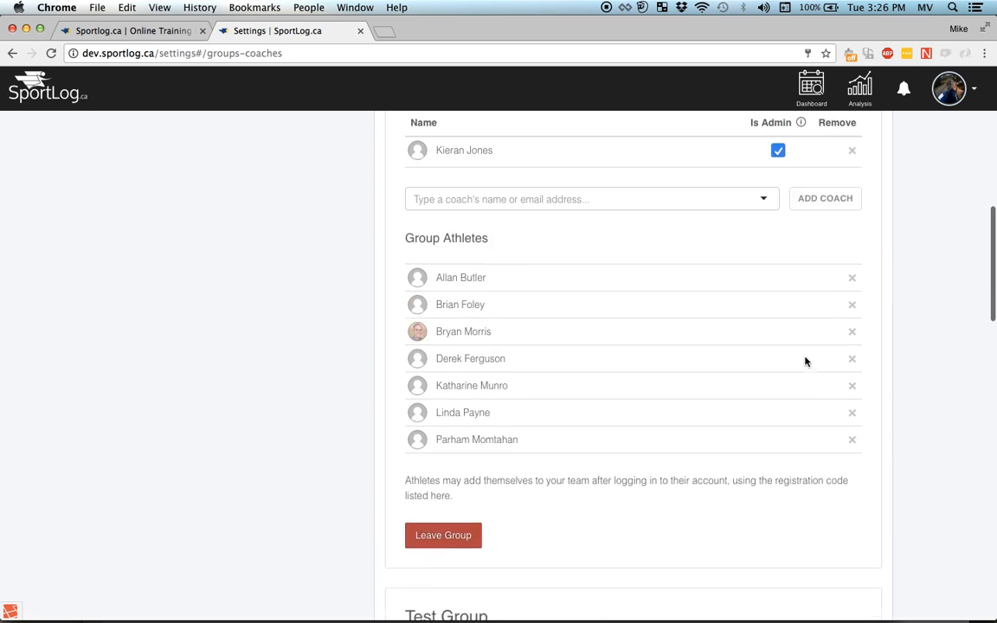
pyautogui.scroll(4, 805, 362)
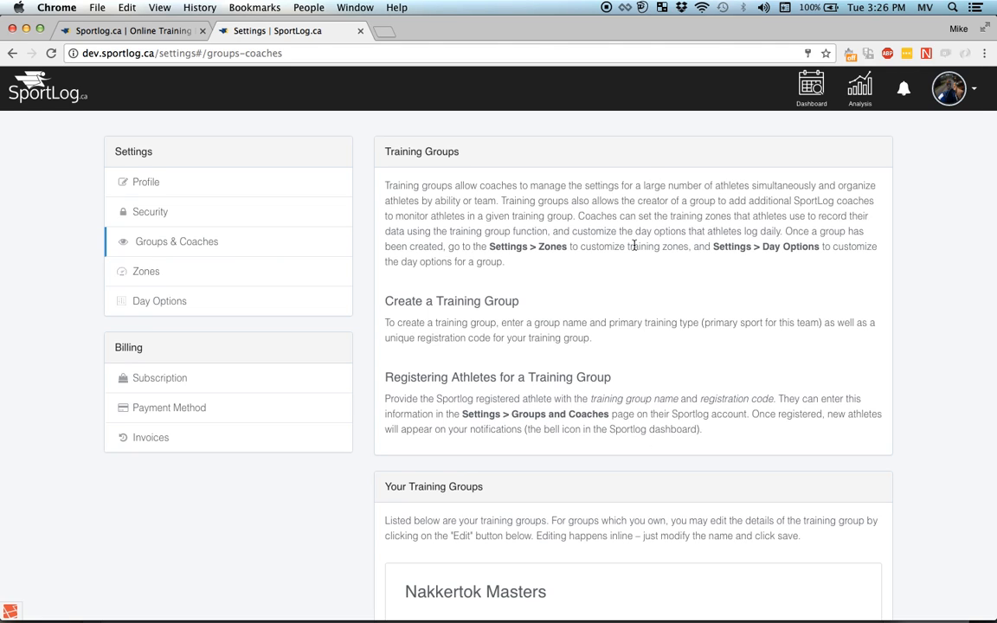
# - Open Zones settings and select Test Group to display its Fun, Blue, Green and Hard zones
pyautogui.click(242, 275)
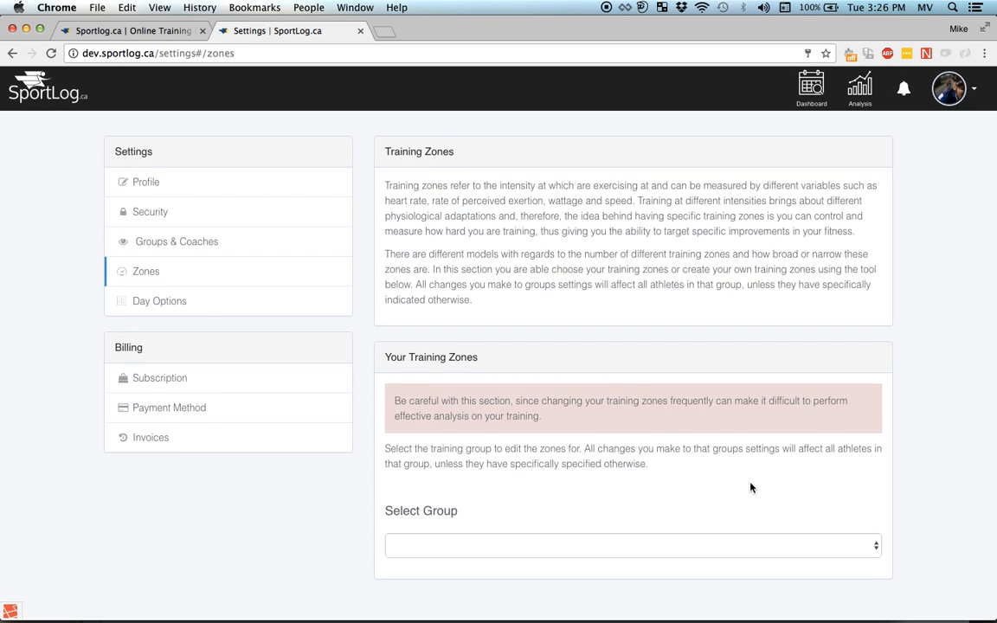
pyautogui.click(877, 544)
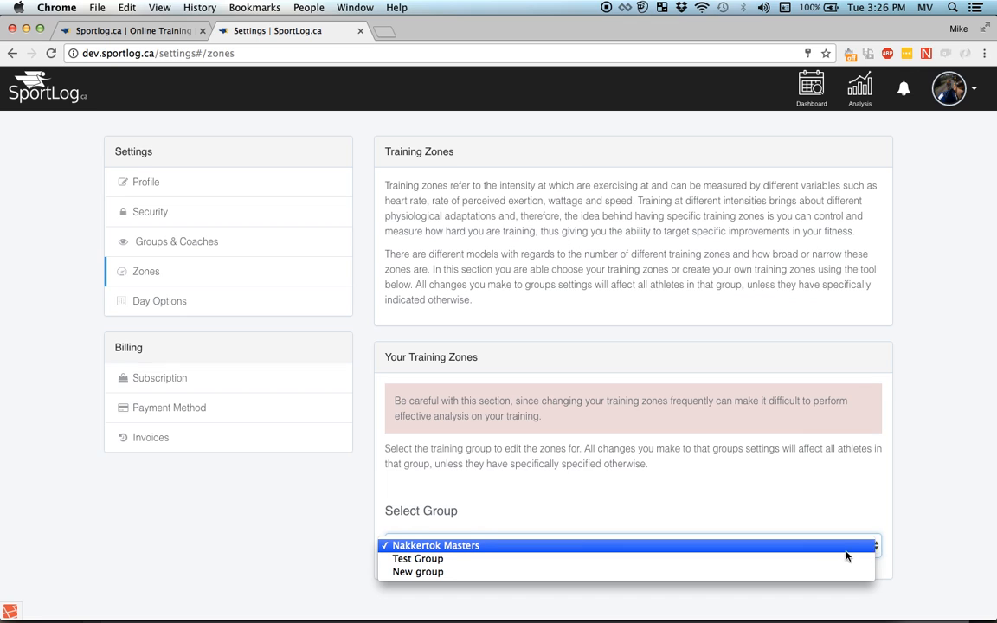
pyautogui.click(833, 558)
pyautogui.scroll(-3, 845, 502)
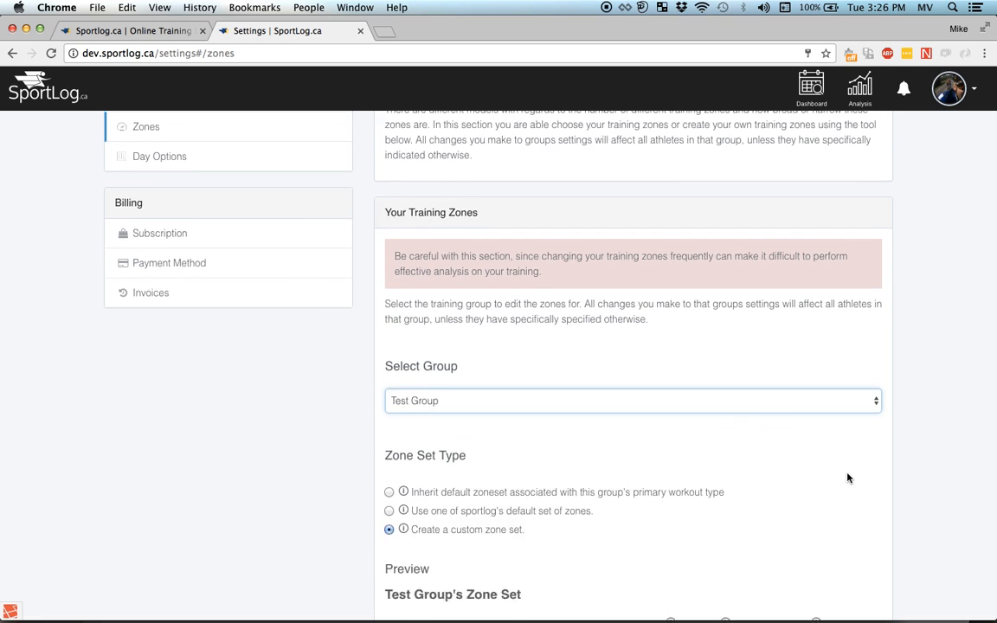
pyautogui.scroll(-4, 848, 478)
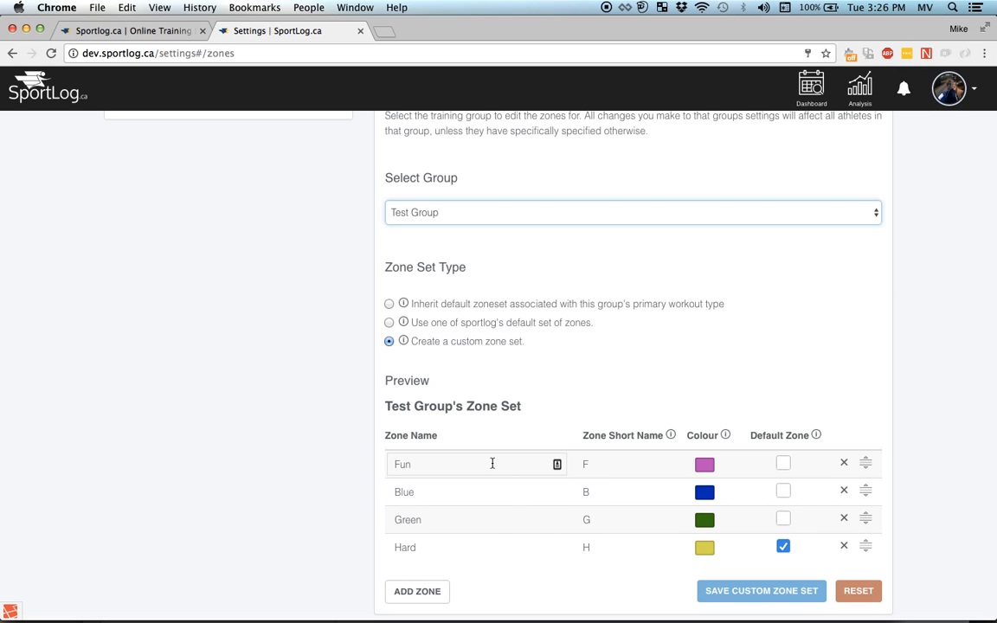
# - Add a new zone named Easy with short name EZ
pyautogui.click(417, 592)
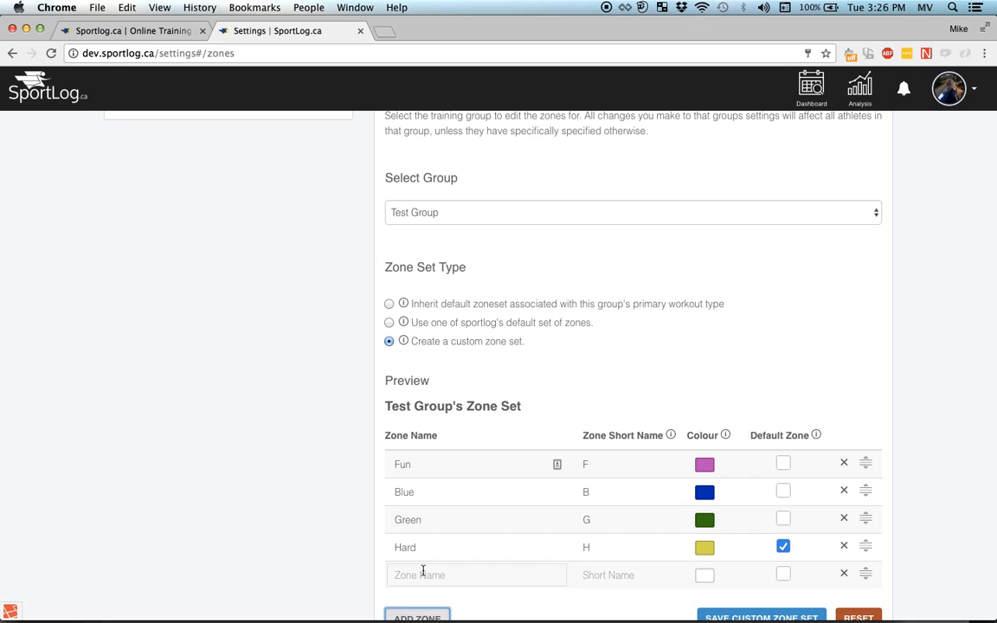
pyautogui.click(423, 575)
pyautogui.write('E')
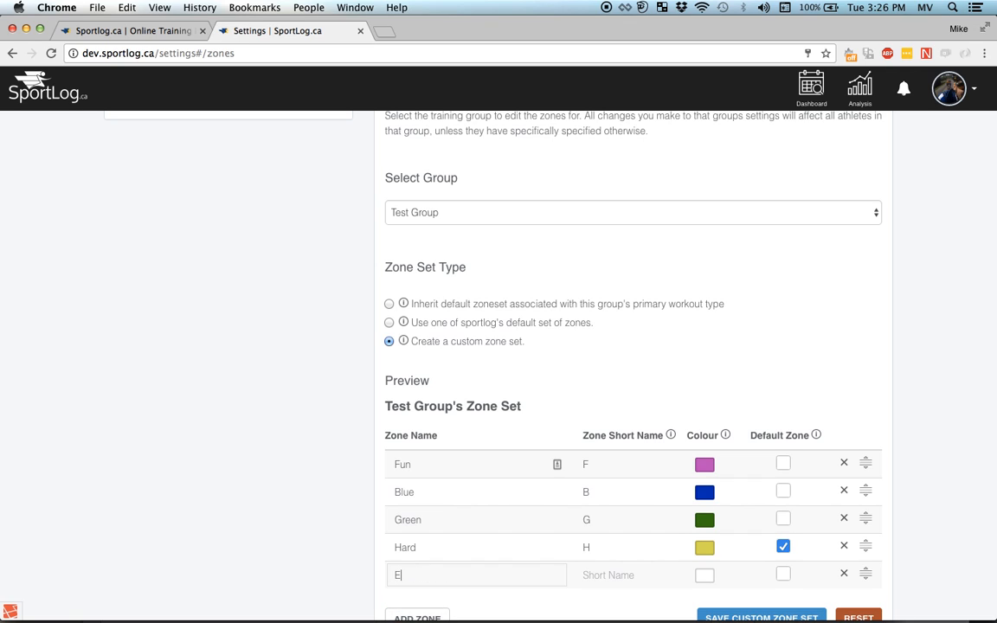
pyautogui.write('asy')
pyautogui.click(603, 576)
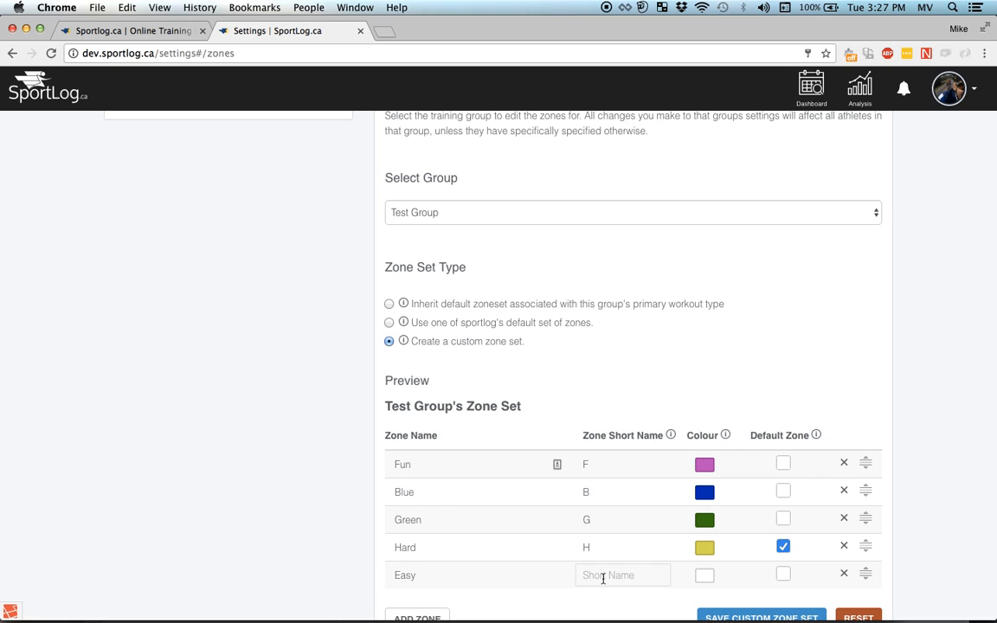
pyautogui.write('EZ')
# - Give the Easy zone a green colour and save the custom zone set
pyautogui.click(706, 576)
pyautogui.scroll(-1, 710, 580)
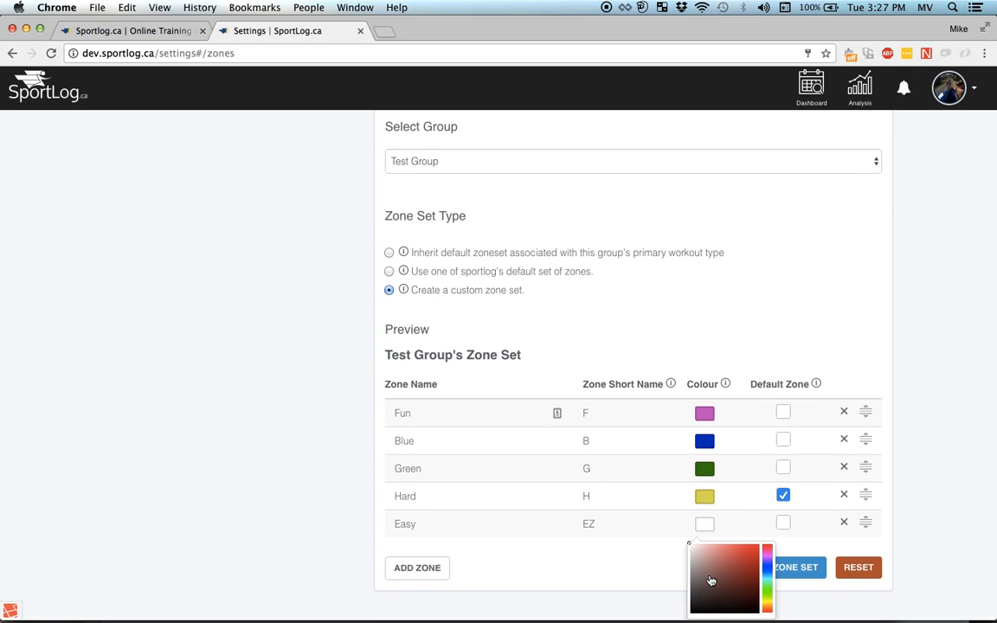
pyautogui.click(743, 568)
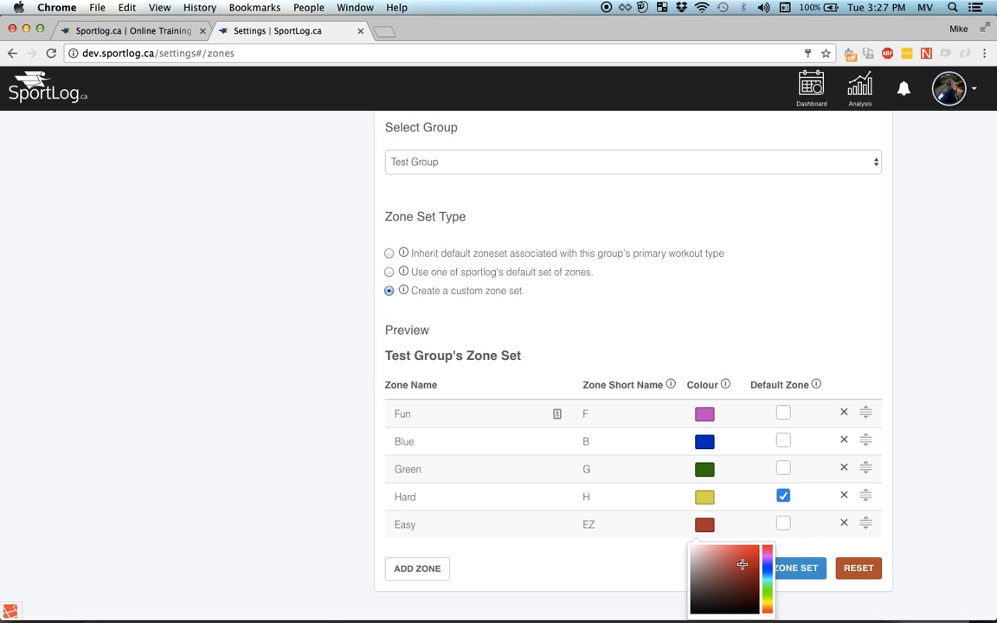
pyautogui.click(768, 571)
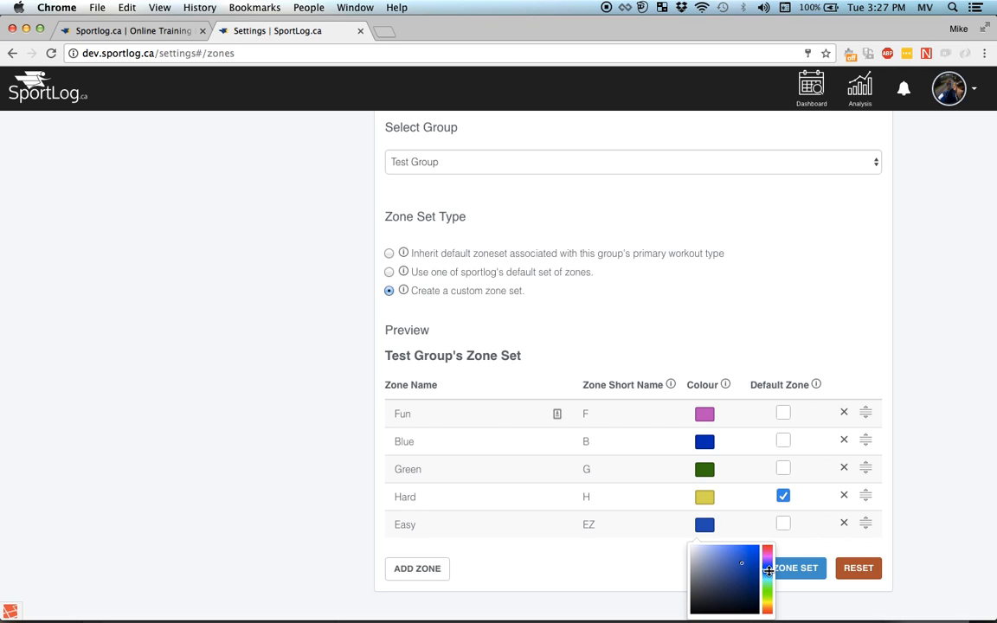
pyautogui.click(768, 587)
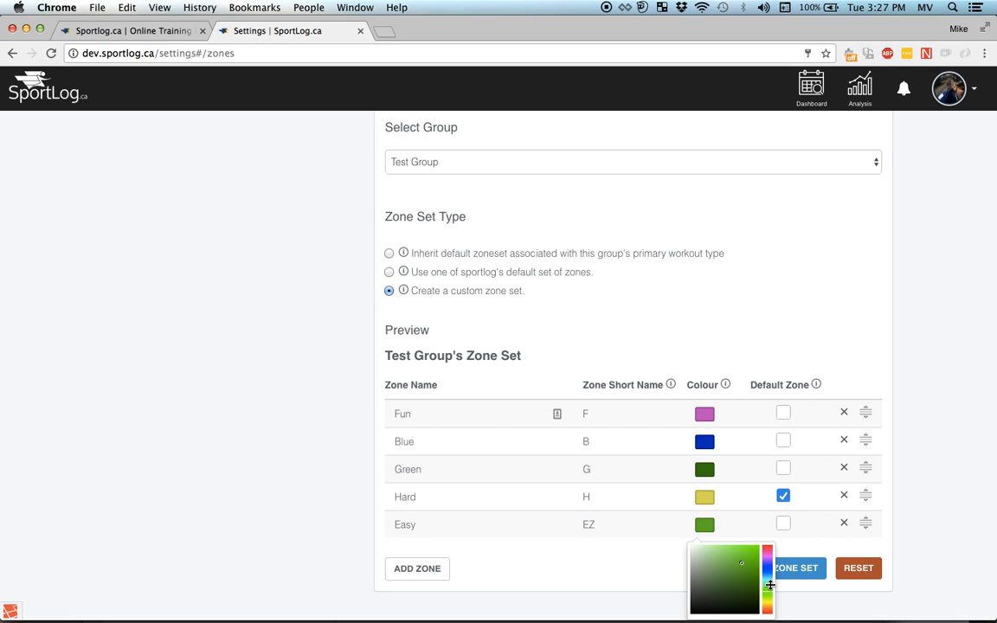
pyautogui.click(802, 536)
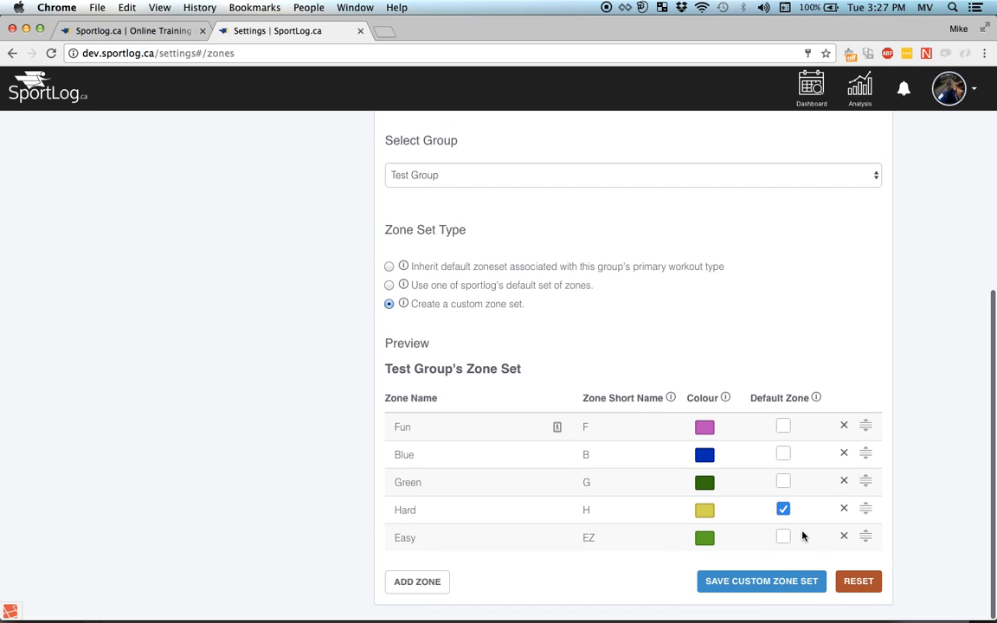
pyautogui.click(779, 584)
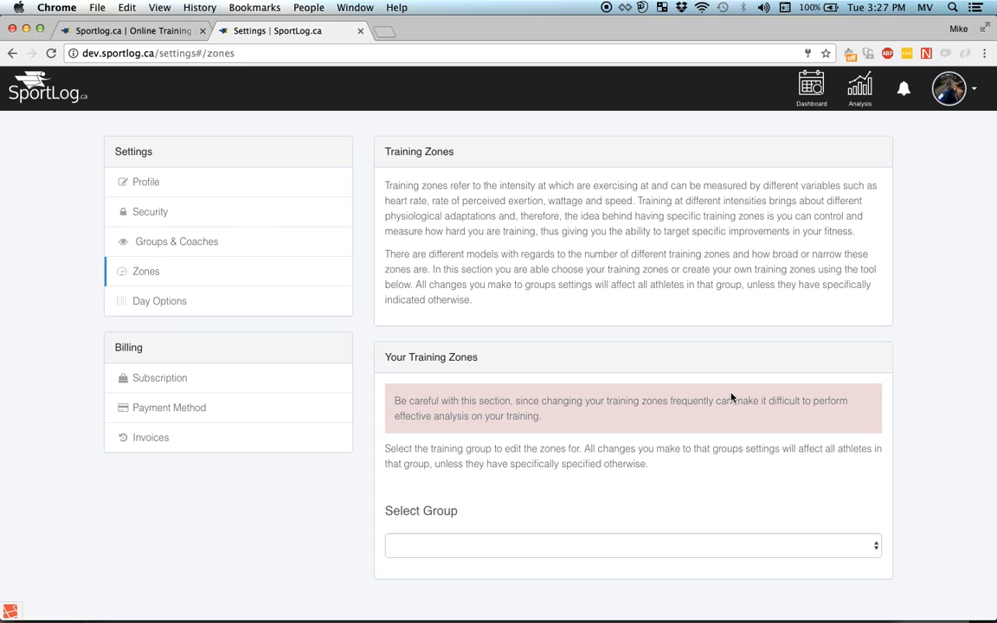
# - Select Test Group and choose 'Use one of sportlog's default set of zones' as its zone set type
pyautogui.click(874, 545)
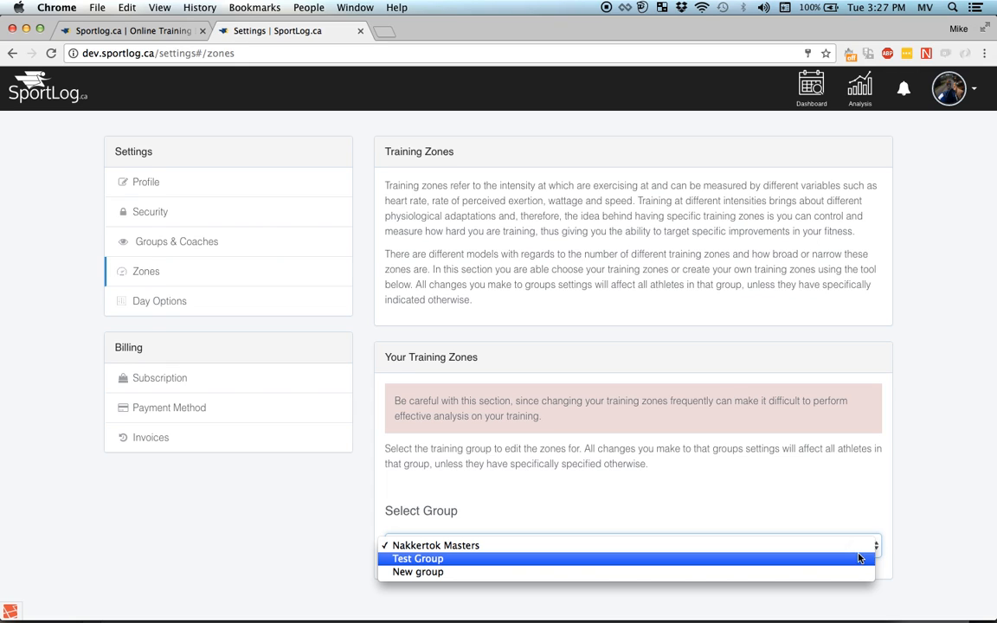
pyautogui.click(855, 558)
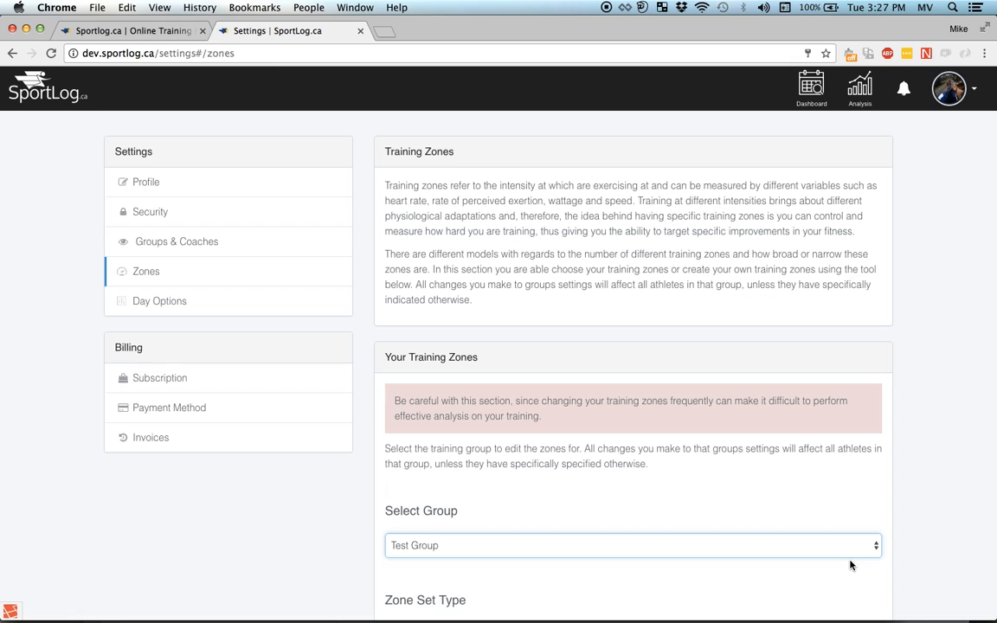
pyautogui.scroll(-4, 851, 562)
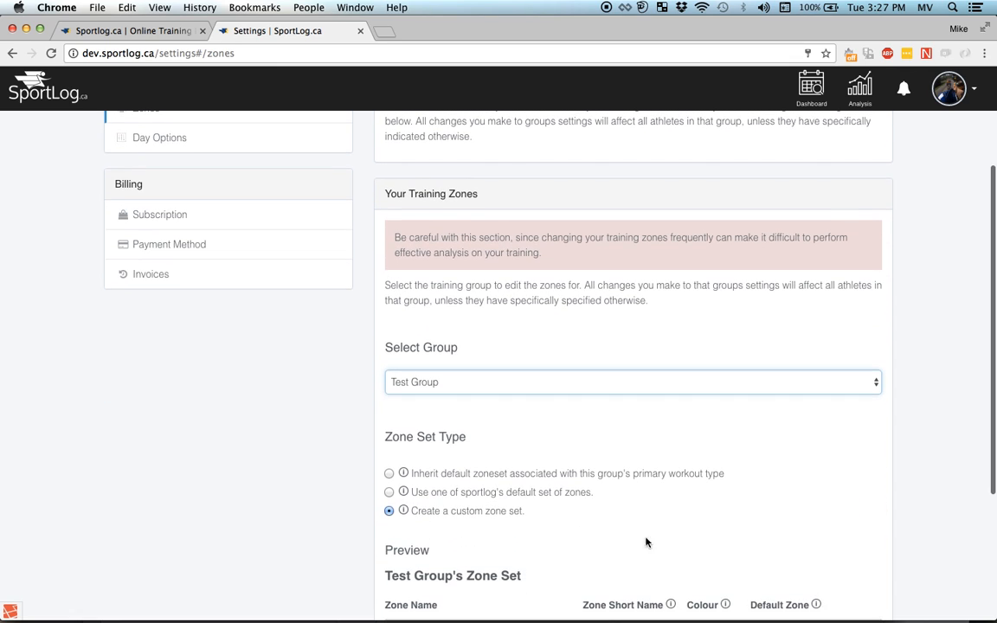
pyautogui.click(388, 493)
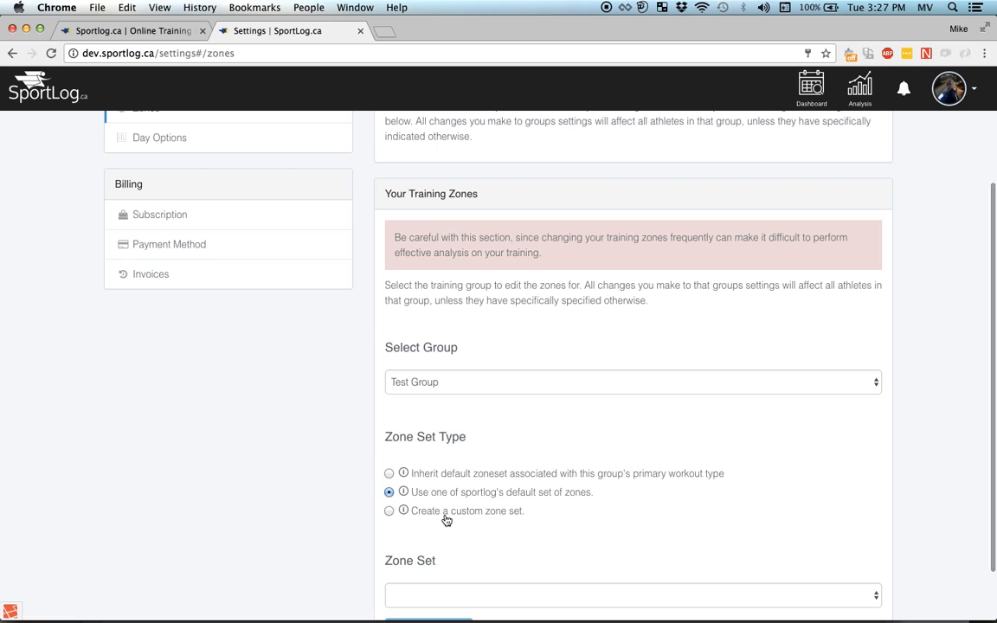
pyautogui.scroll(-2, 446, 519)
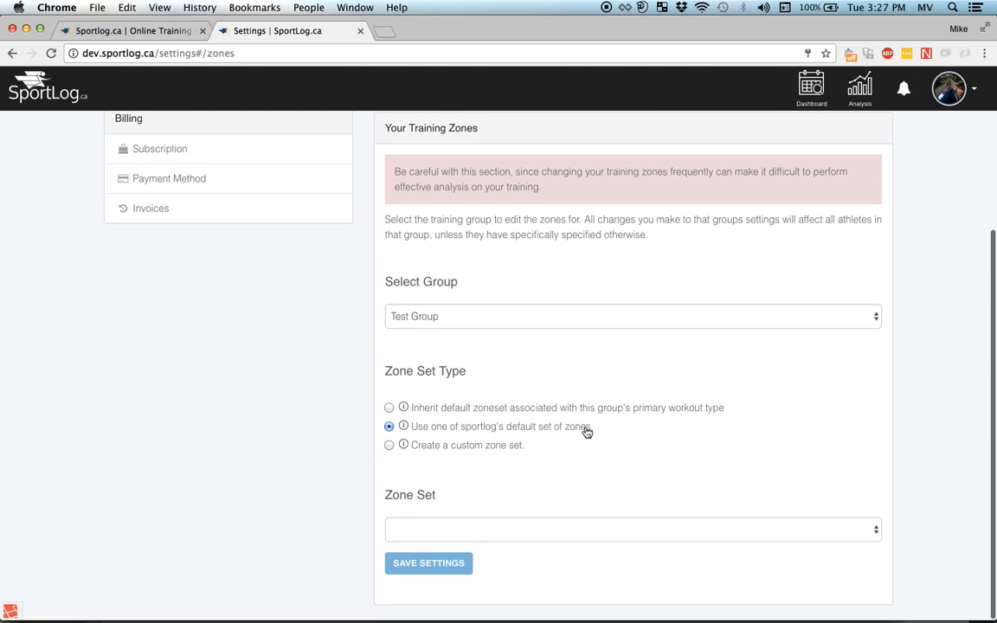
# - Choose 'Inherit default zoneset' for Test Group, review the Physiological Systems preview, and save
pyautogui.click(389, 409)
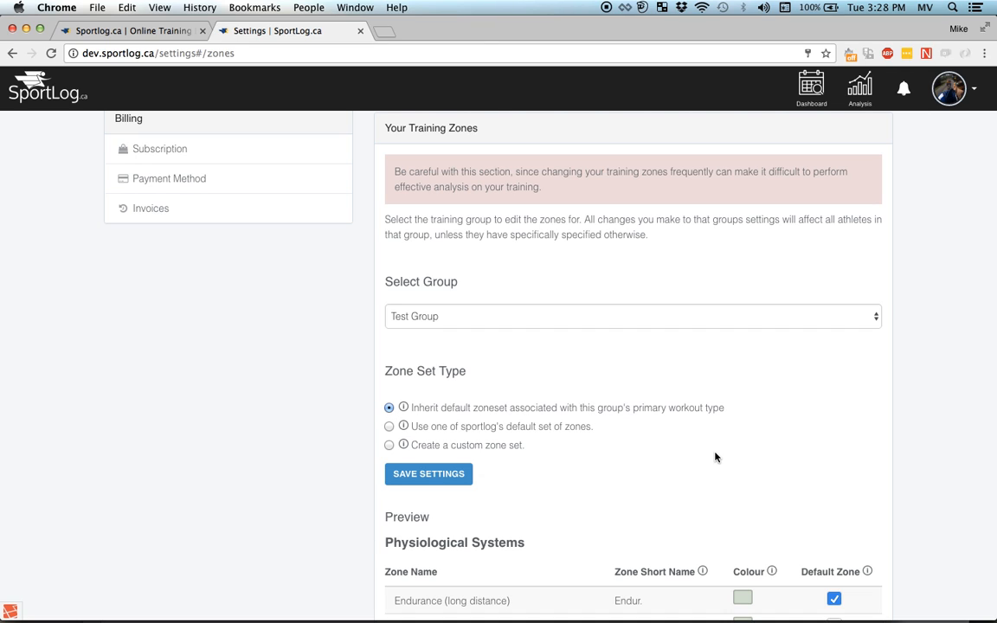
pyautogui.scroll(-3, 715, 457)
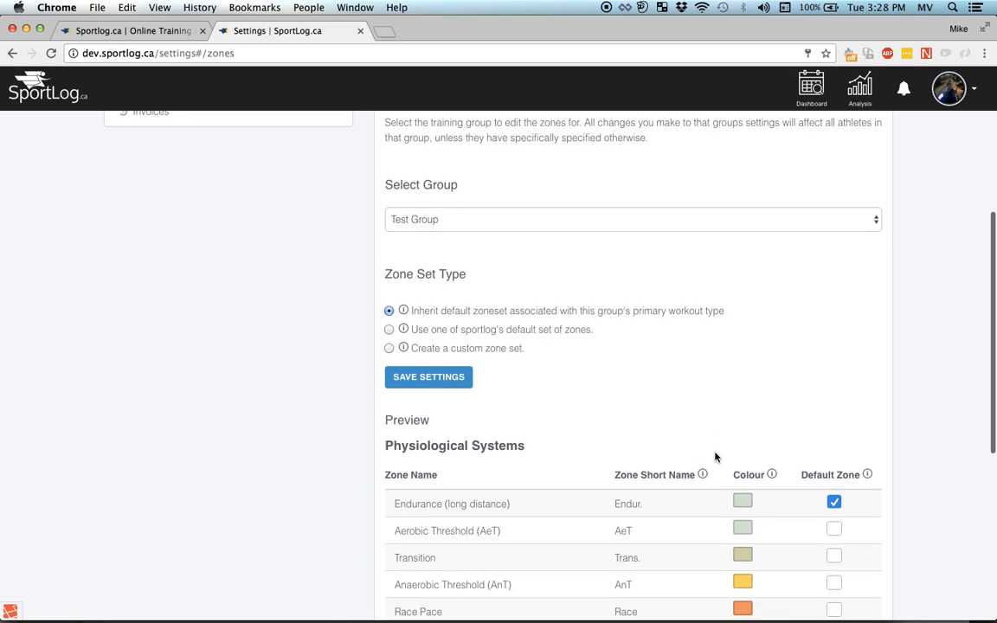
pyautogui.scroll(-5, 556, 500)
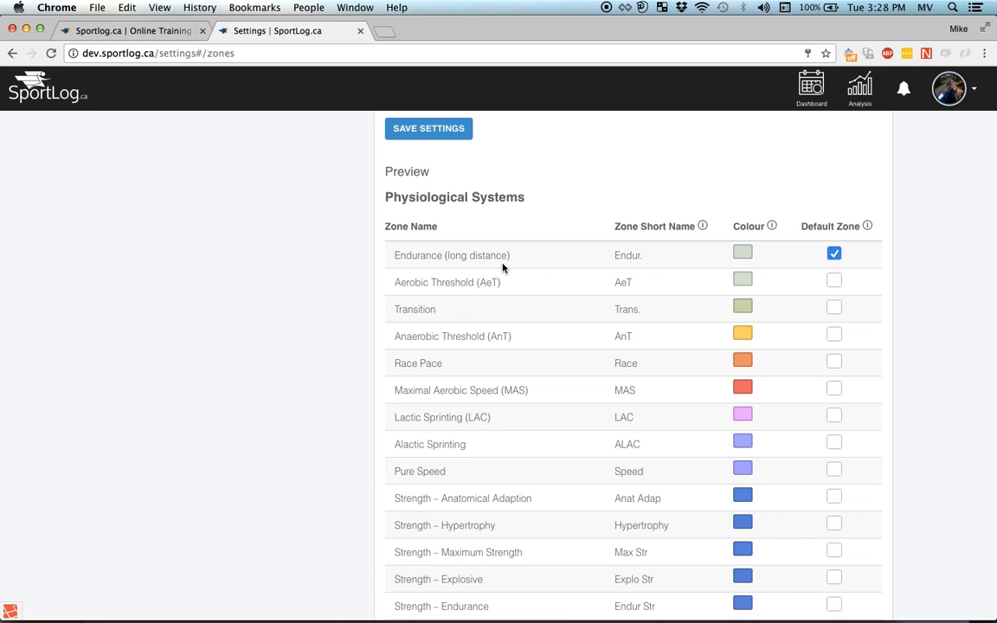
pyautogui.scroll(-2, 503, 267)
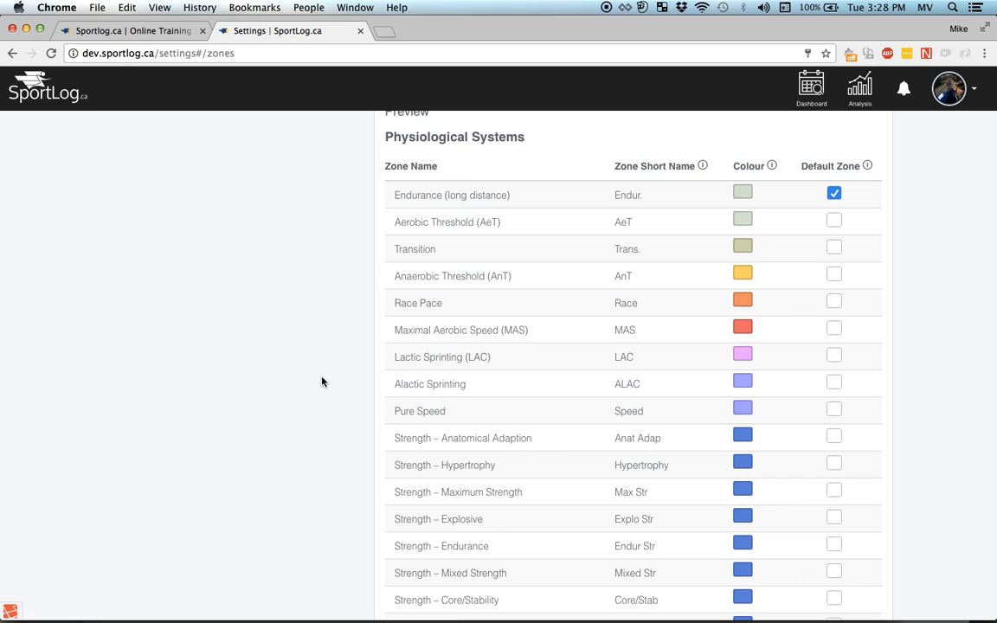
pyautogui.scroll(5, 323, 382)
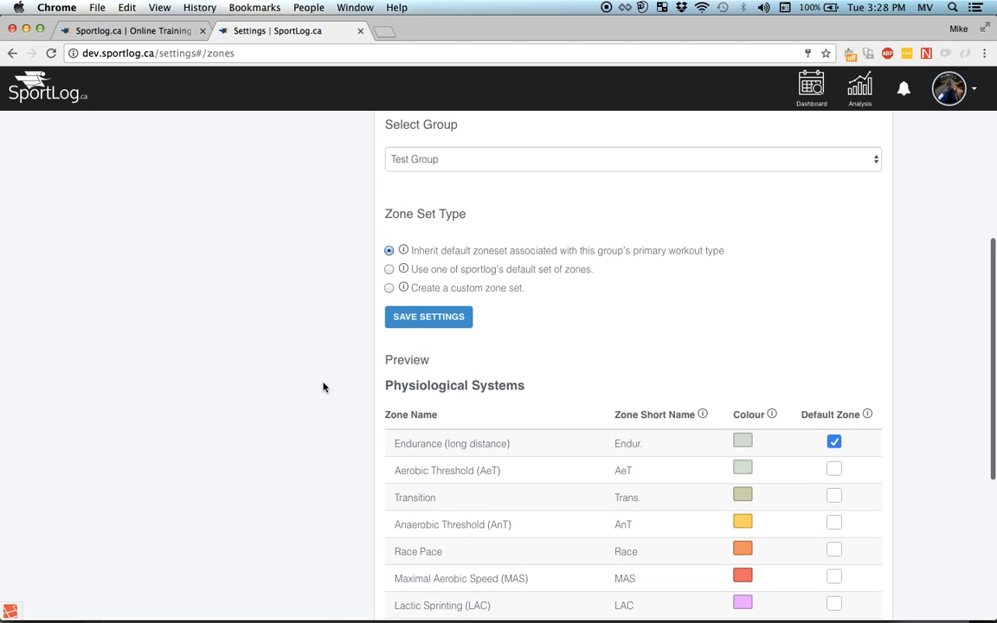
pyautogui.scroll(1, 325, 387)
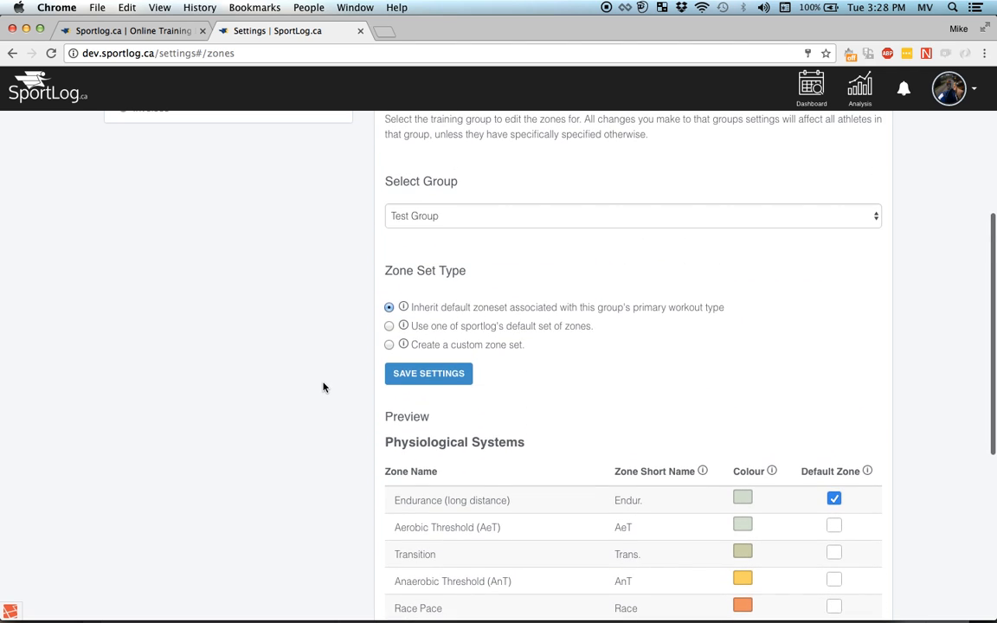
pyautogui.click(430, 378)
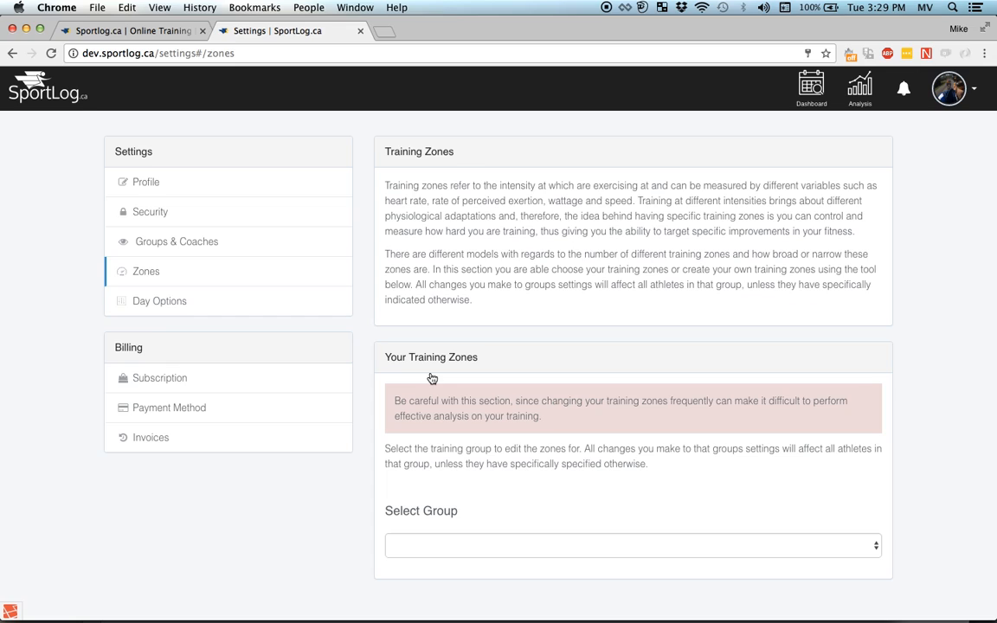
# - Go to the Day Options page in the Settings sidebar
pyautogui.click(296, 309)
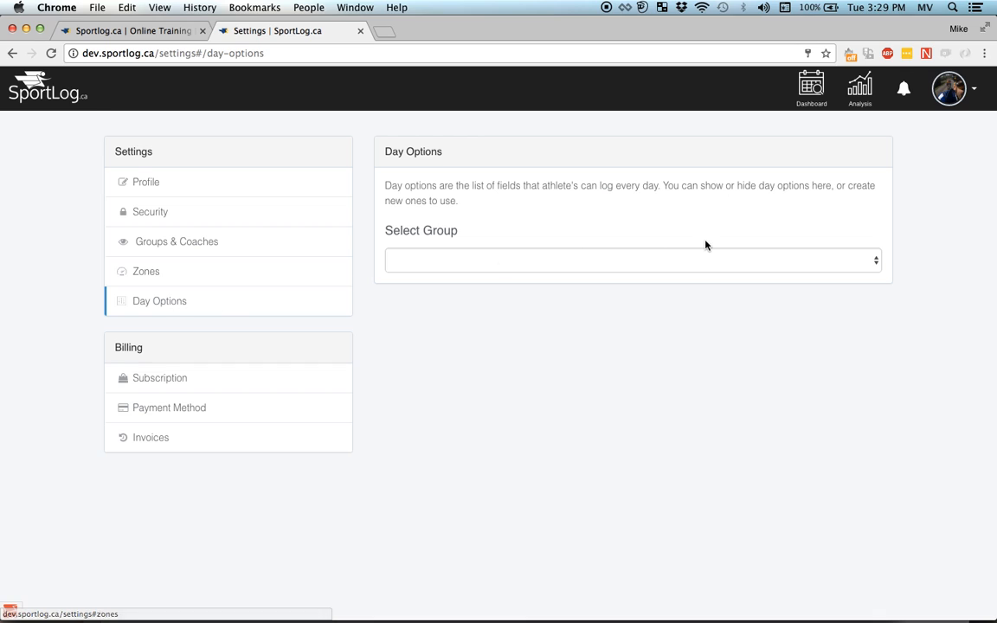
# - Show Test Group's day options, toggle Sleep's visibility off and on, then add a blank option
pyautogui.click(870, 264)
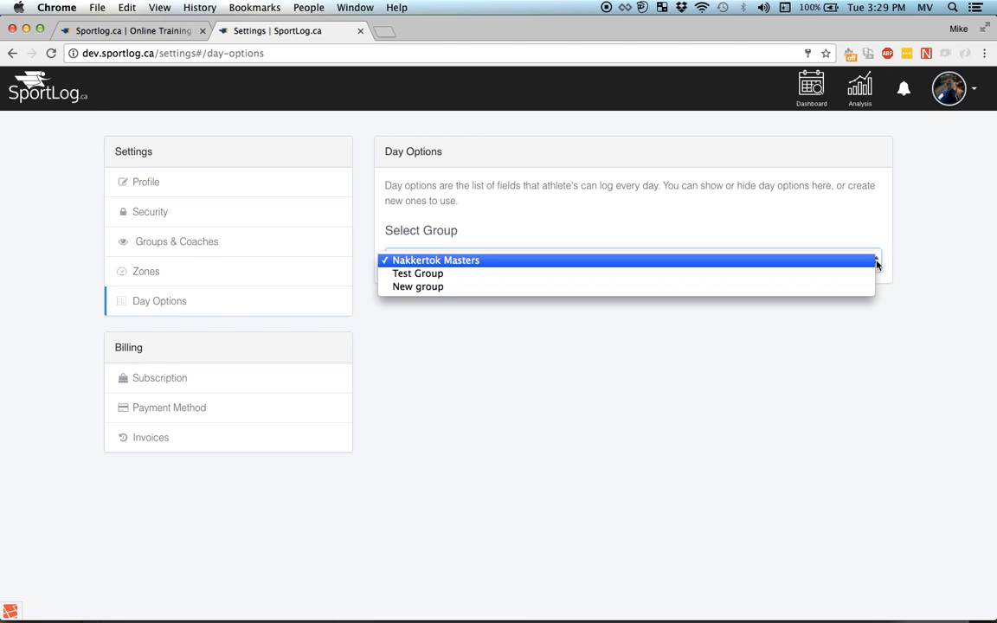
pyautogui.click(816, 276)
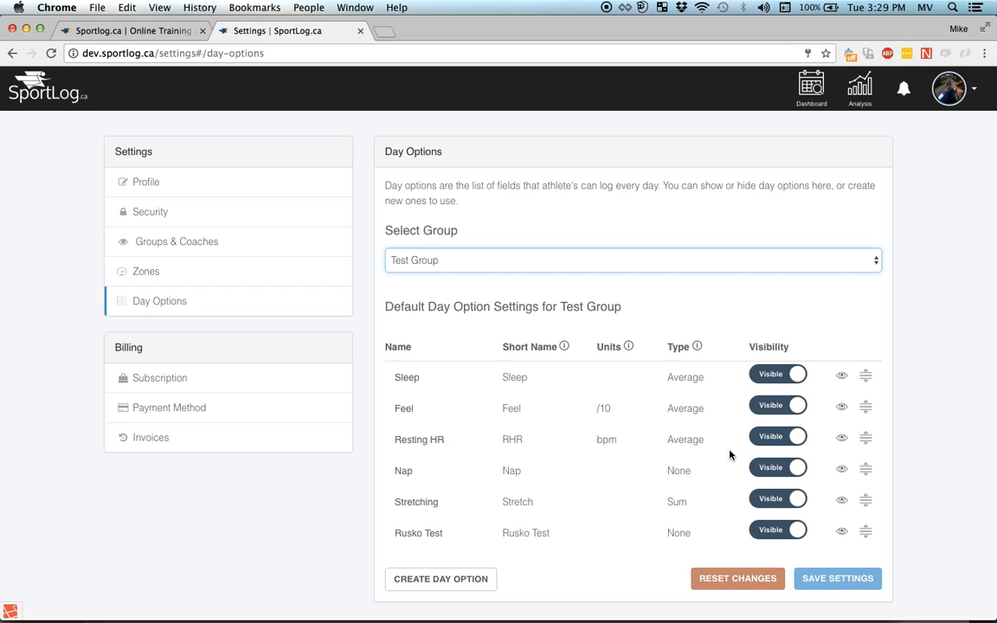
pyautogui.click(795, 378)
pyautogui.click(790, 377)
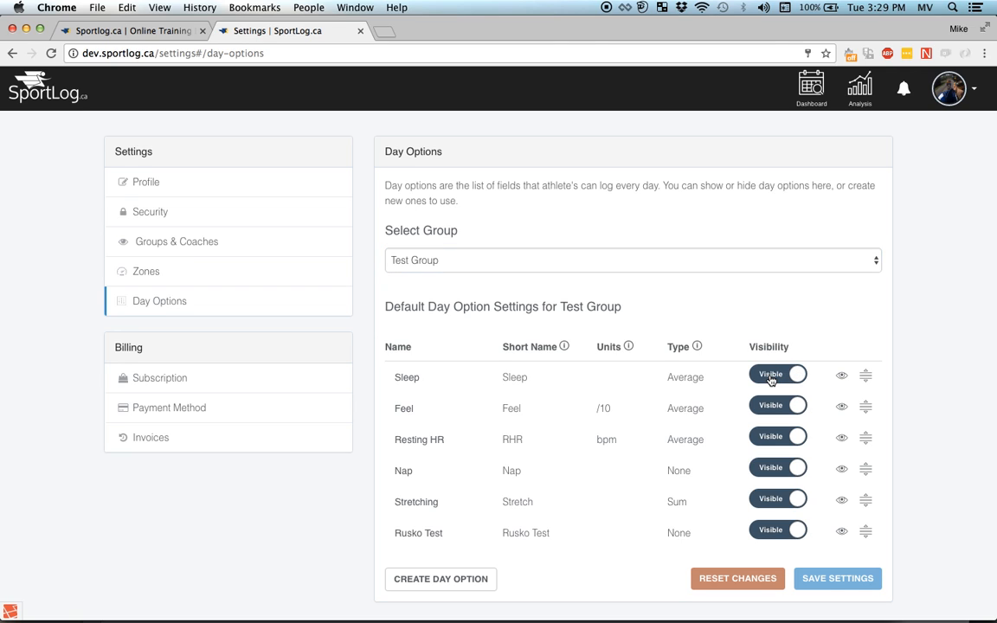
pyautogui.click(468, 584)
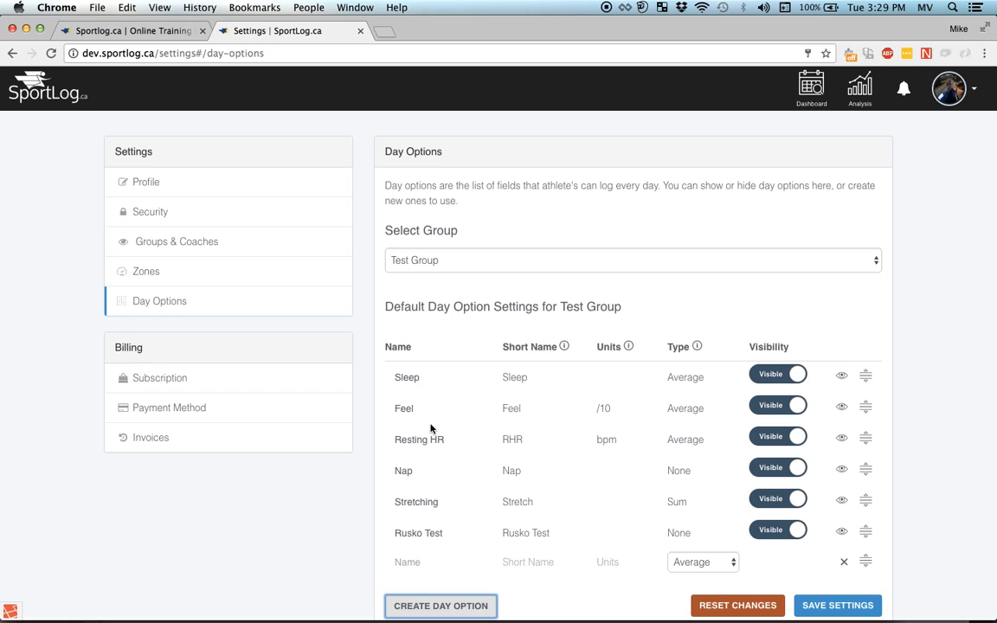
# - Name the new day option HRV with short name Hv, keep type Average, and save
pyautogui.scroll(-1, 429, 472)
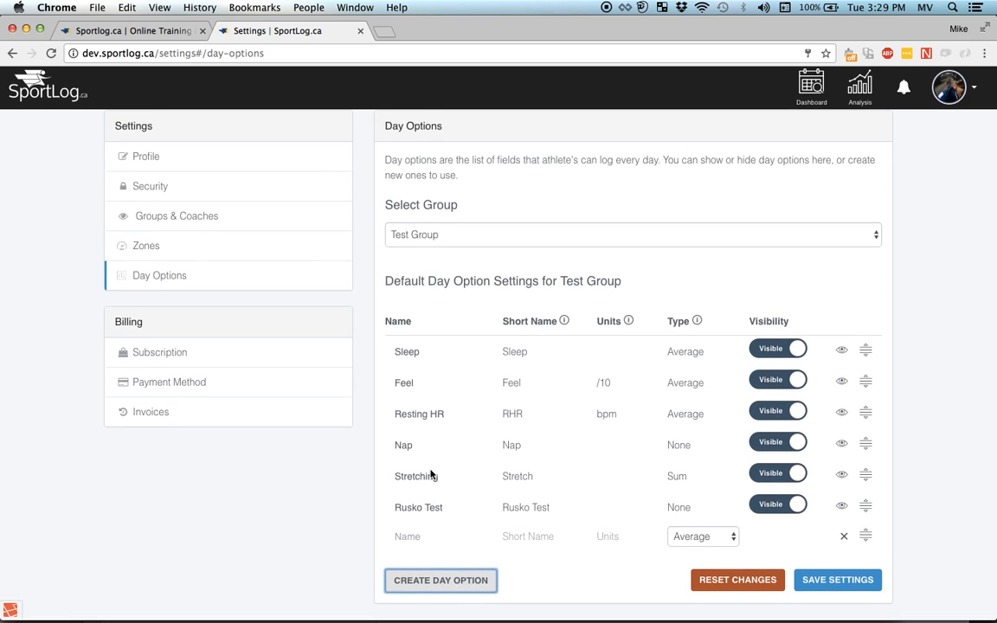
pyautogui.click(411, 538)
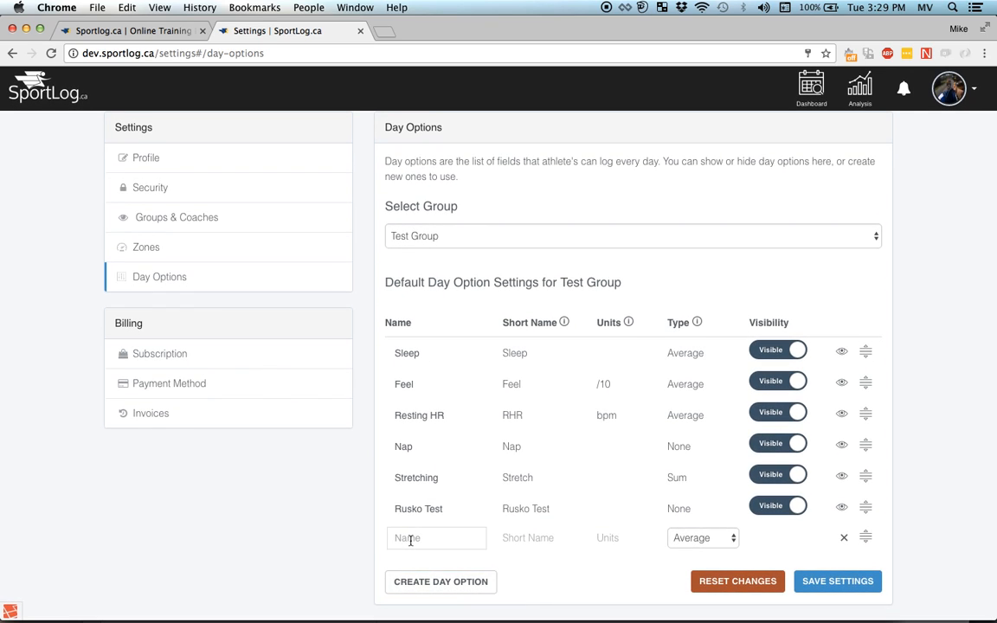
pyautogui.write('HRV')
pyautogui.click(545, 539)
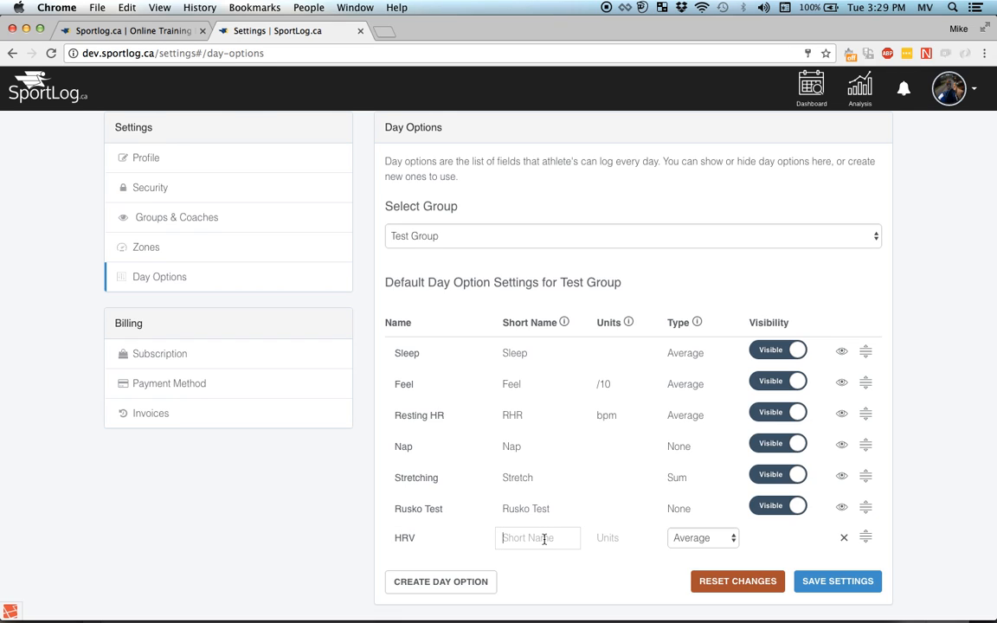
pyautogui.write('Hv')
pyautogui.click(736, 542)
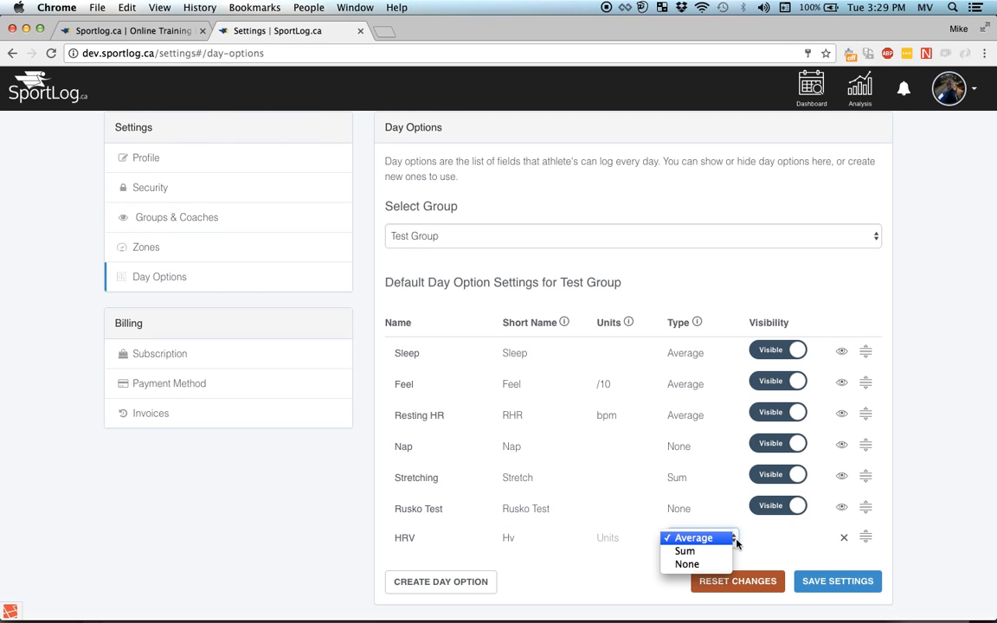
pyautogui.click(736, 540)
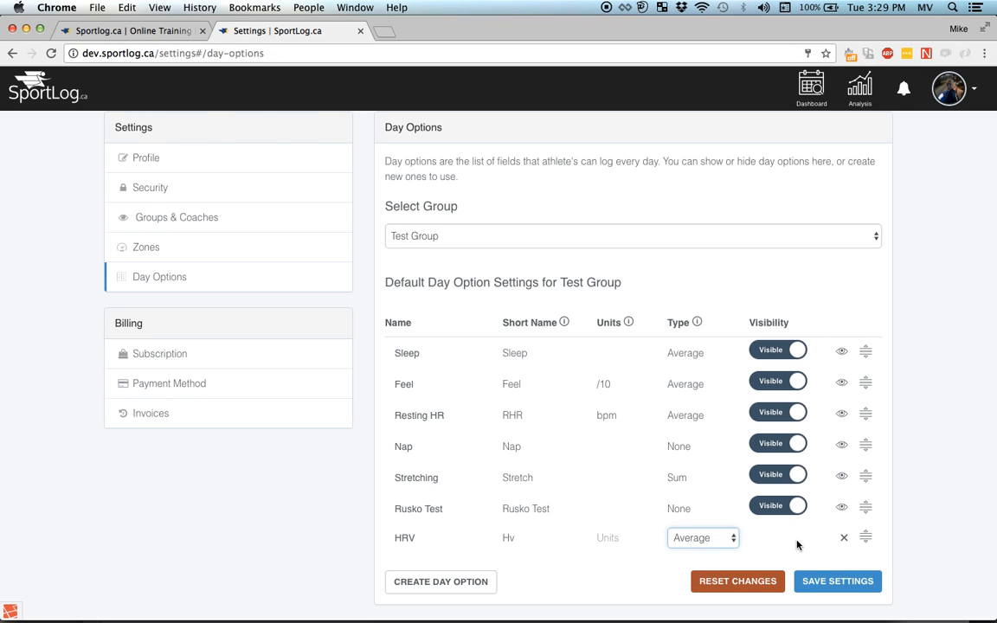
pyautogui.click(814, 583)
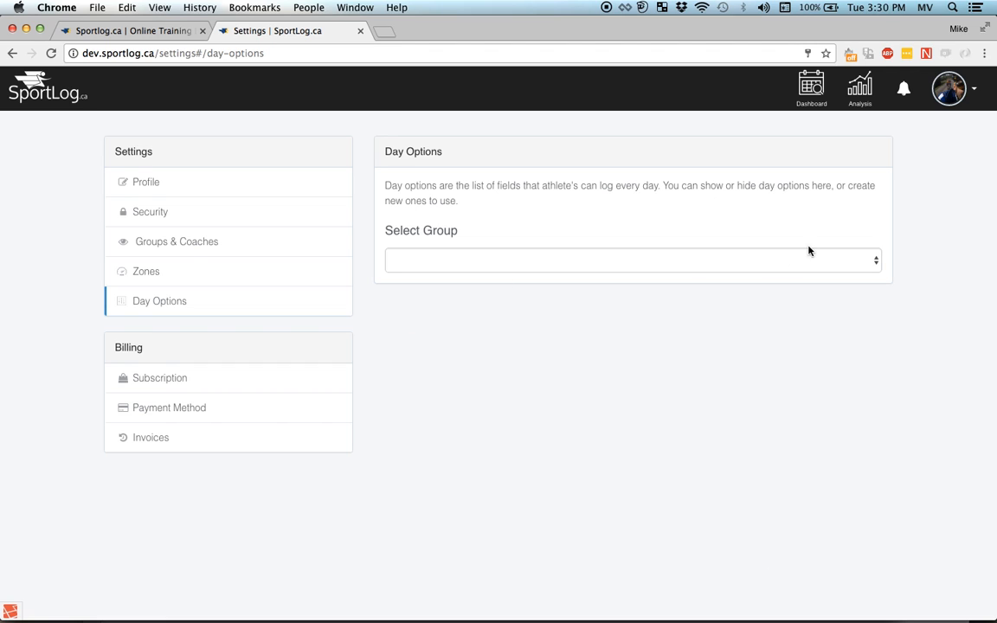
# - Reselect Test Group in Day Options to confirm the HRV (Hv, Average) option appears
pyautogui.click(875, 261)
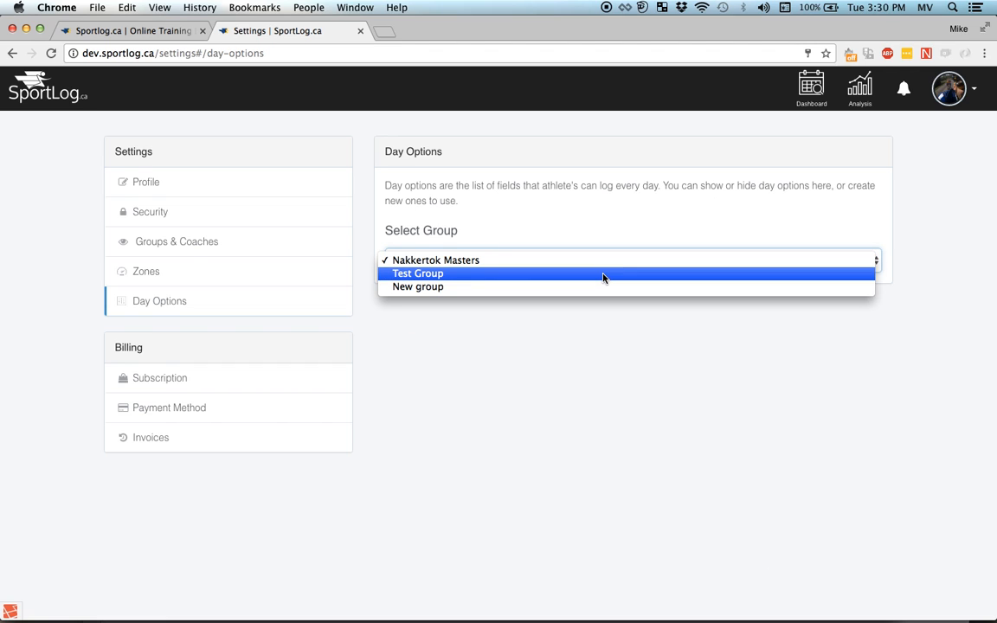
pyautogui.click(603, 275)
pyautogui.moveTo(697, 346)
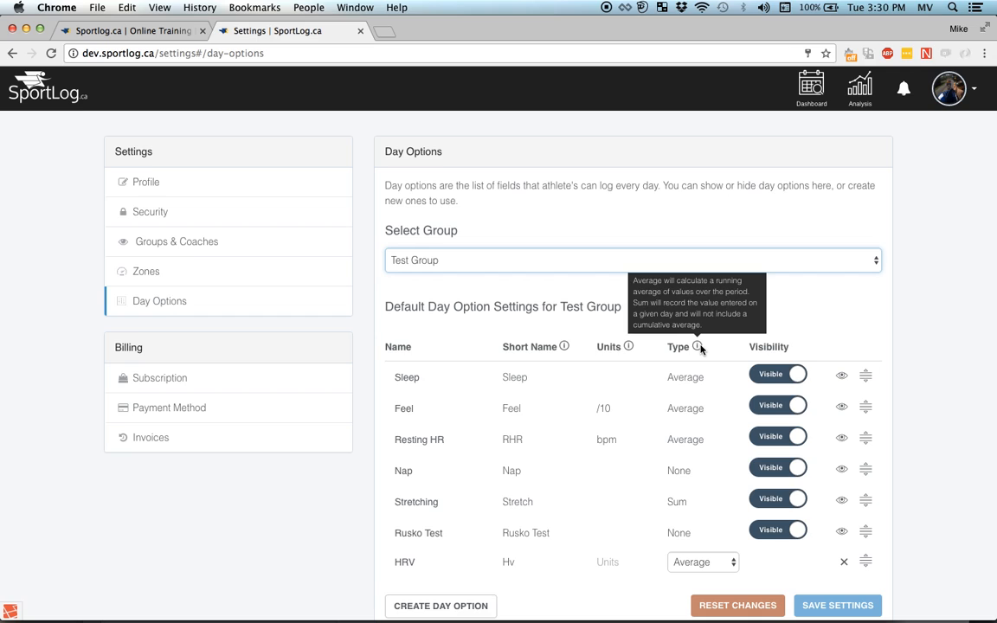